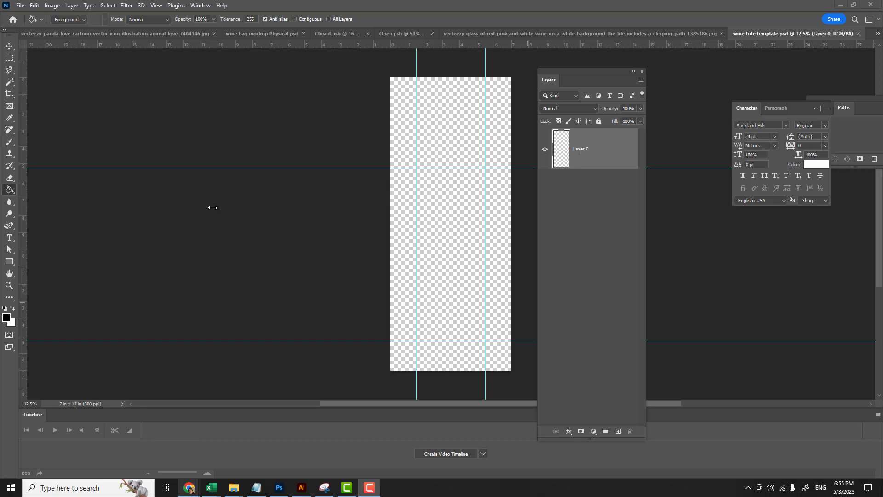
Fill the blank wine tote template layer with pink (#f789e6) using the Paint Bucket
click(7, 194)
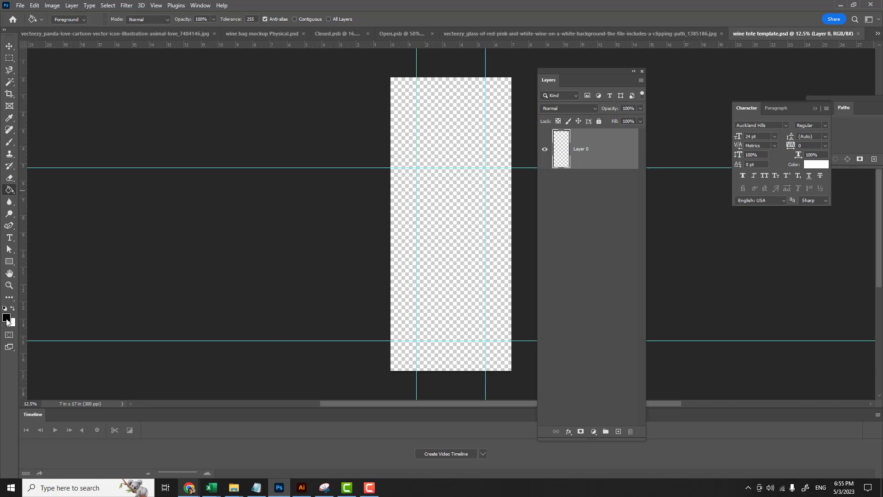
click(7, 318)
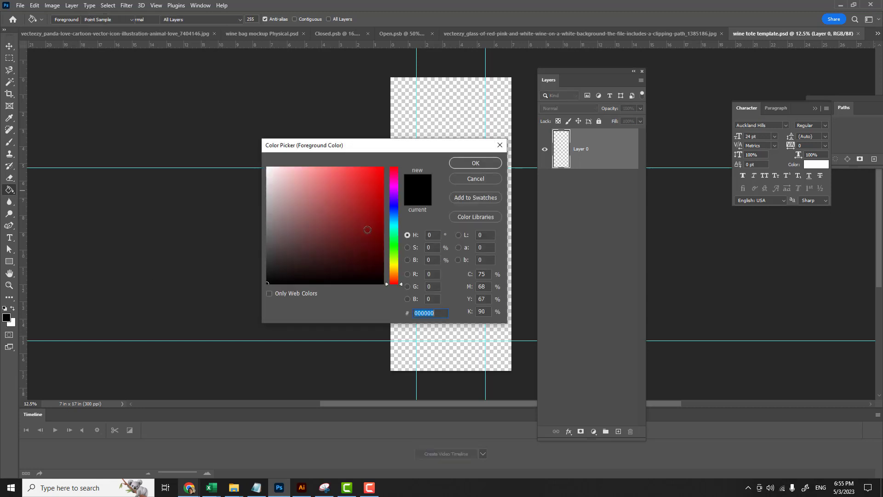
click(396, 186)
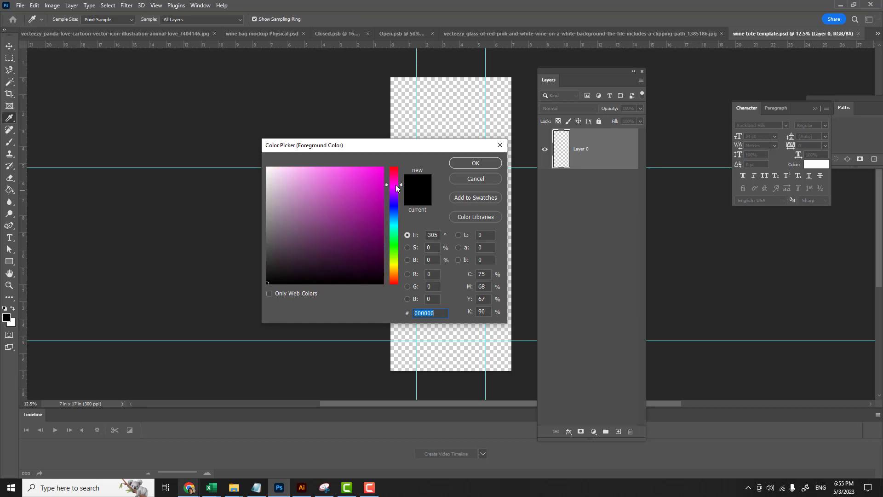
click(319, 170)
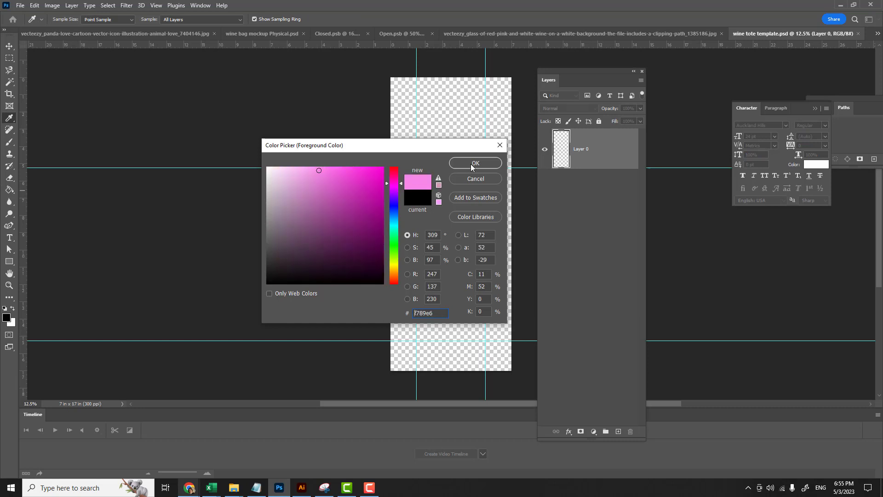
click(475, 163)
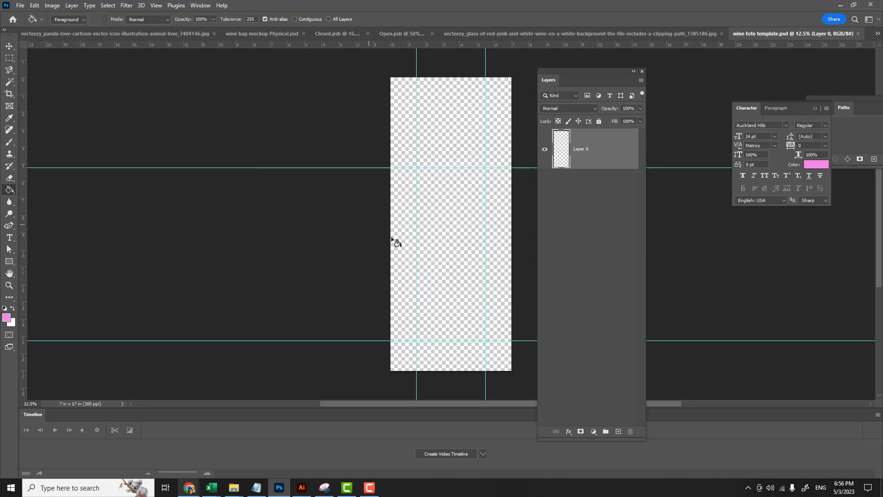
click(460, 207)
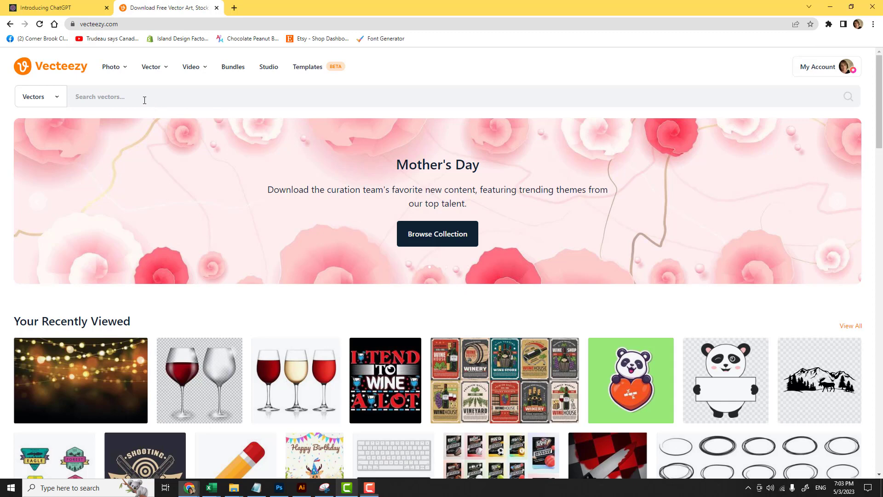
Switch to the Vecteezy site in the browser and search its PNGs for "rose seamless pattern"
click(145, 99)
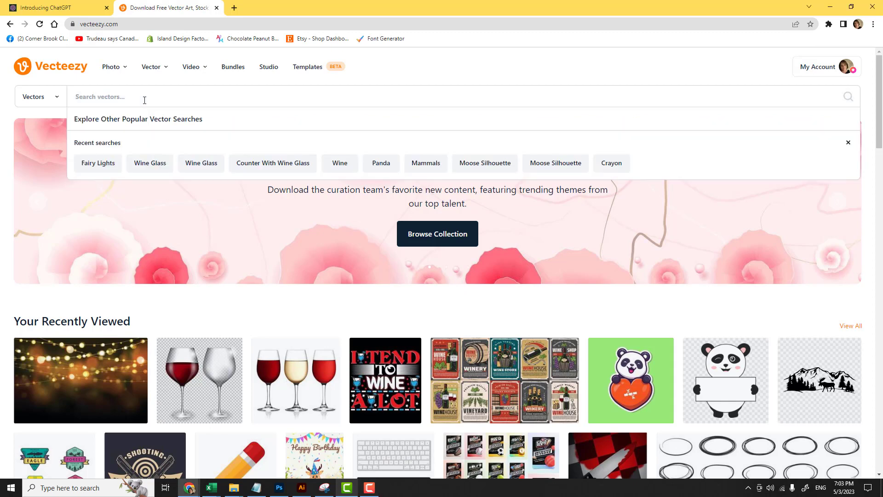
text(rose se)
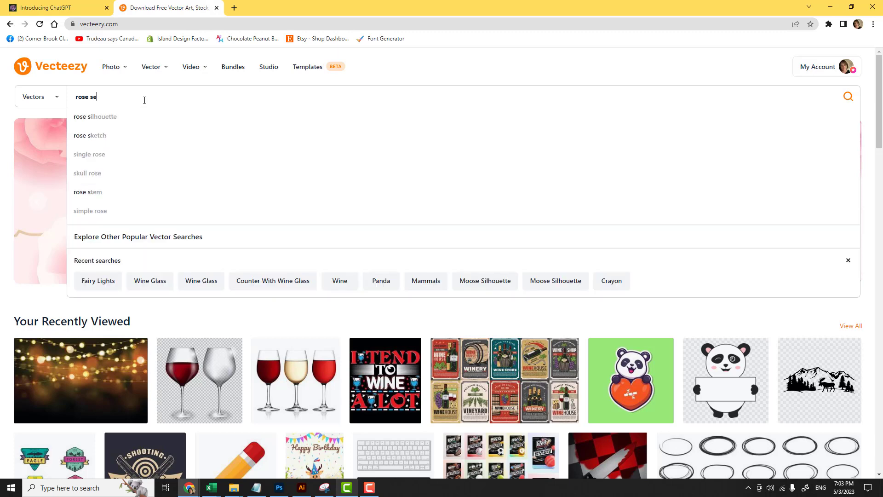
text(amless )
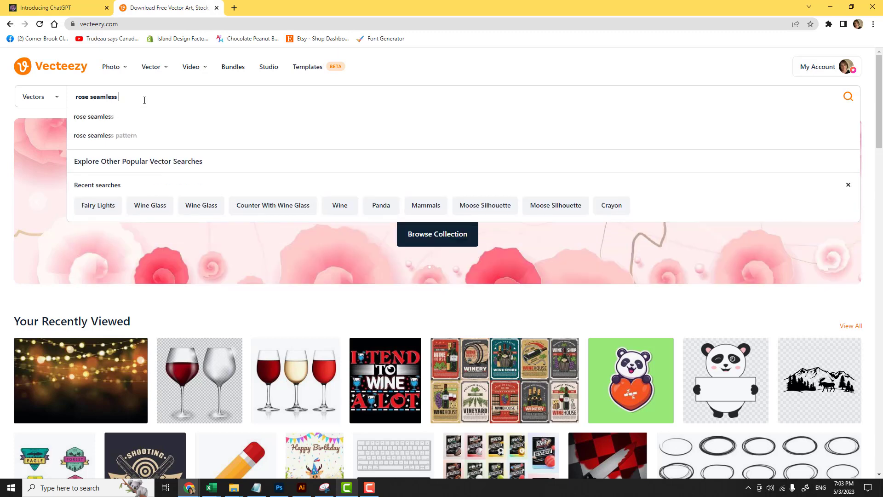
text(pattern)
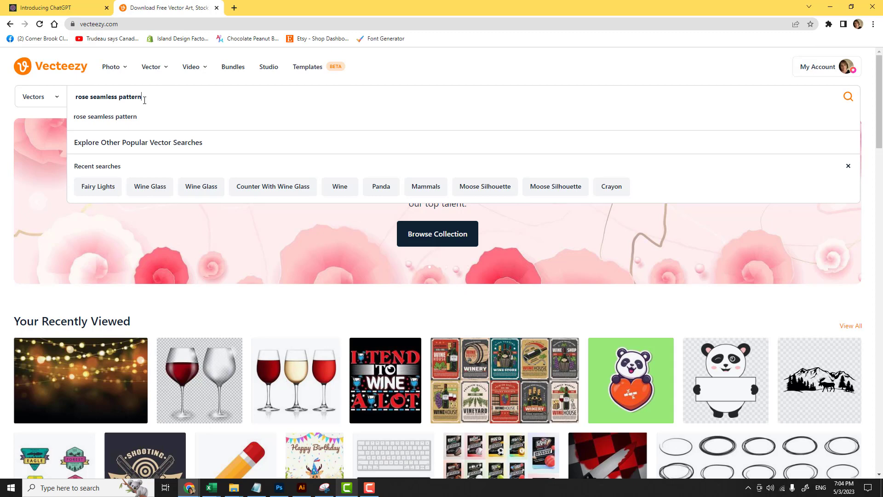
click(56, 98)
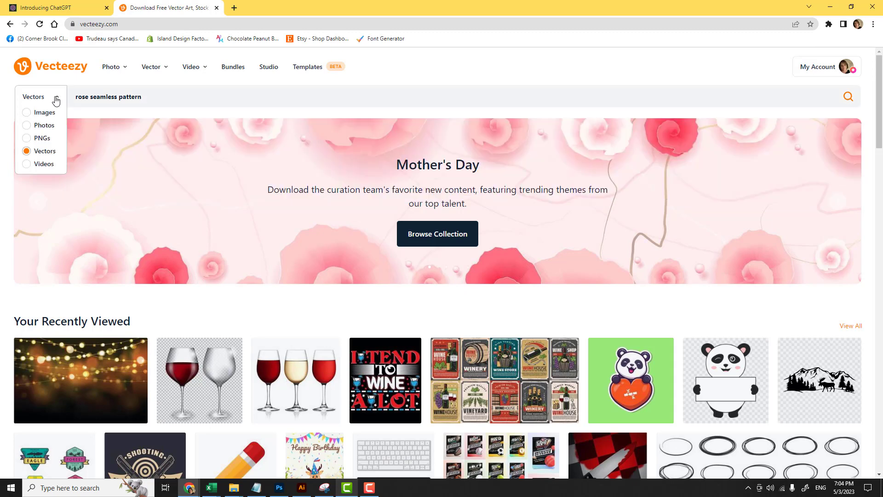
click(42, 138)
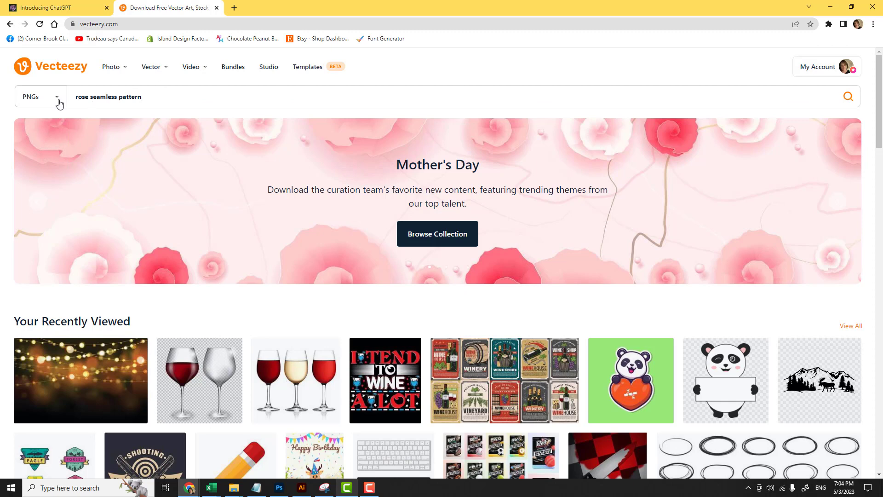
click(150, 99)
key(Return)
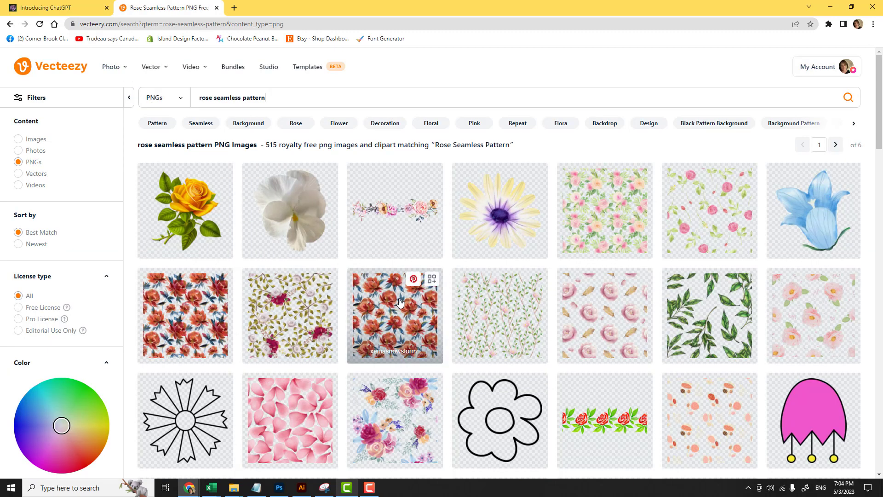
Look through the first page of PNG results for a suitable seamless rose pattern
scroll(376, 313, down, 3)
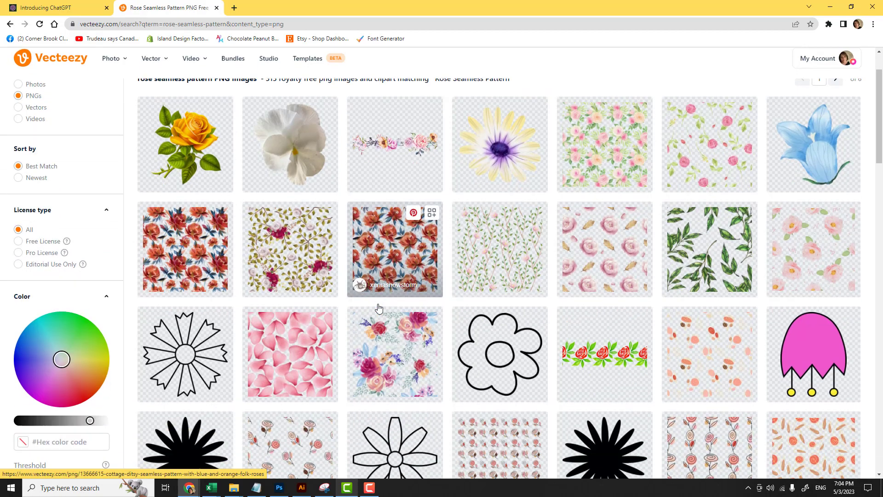
scroll(390, 298, down, 5)
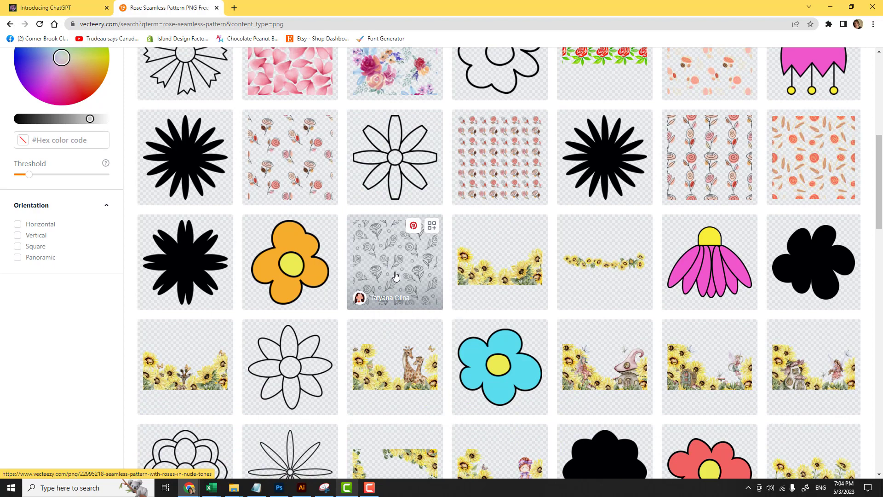
scroll(396, 271, down, 3)
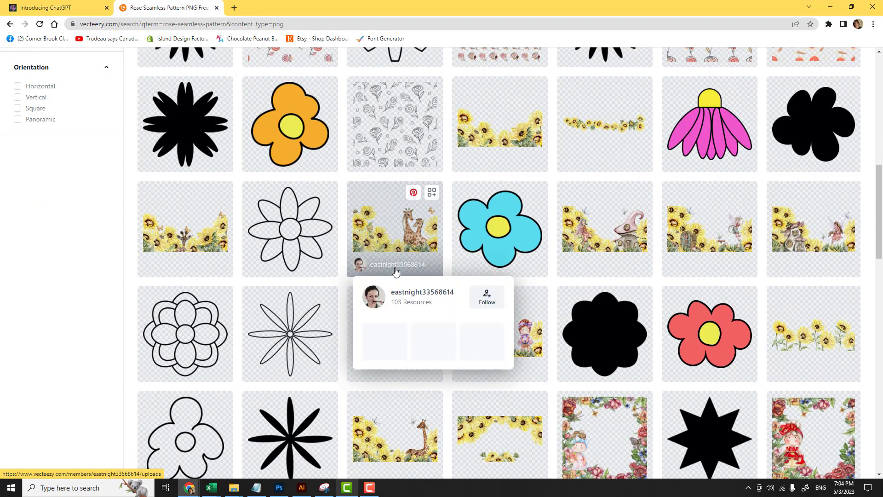
scroll(396, 249, down, 2)
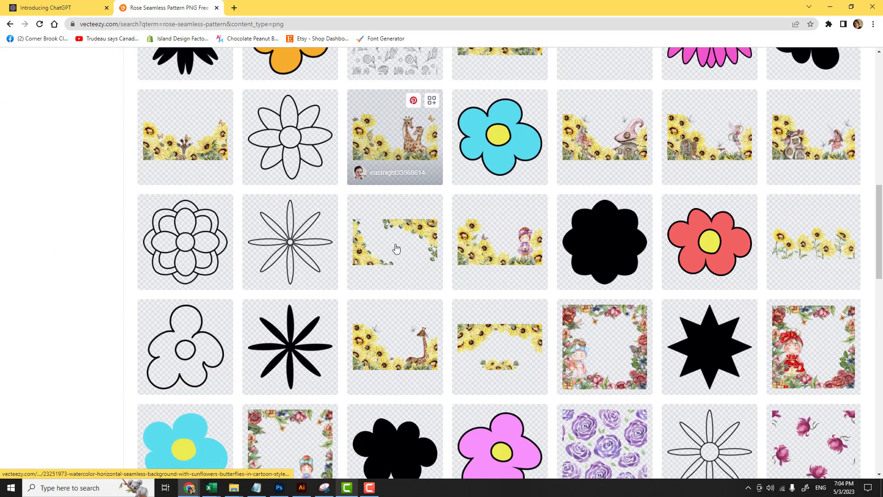
scroll(396, 249, down, 4)
scroll(396, 249, down, 6)
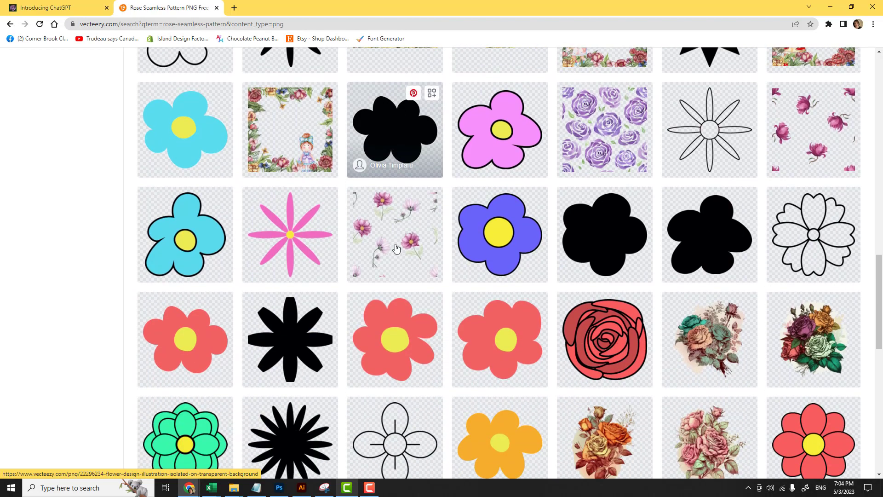
scroll(396, 249, down, 7)
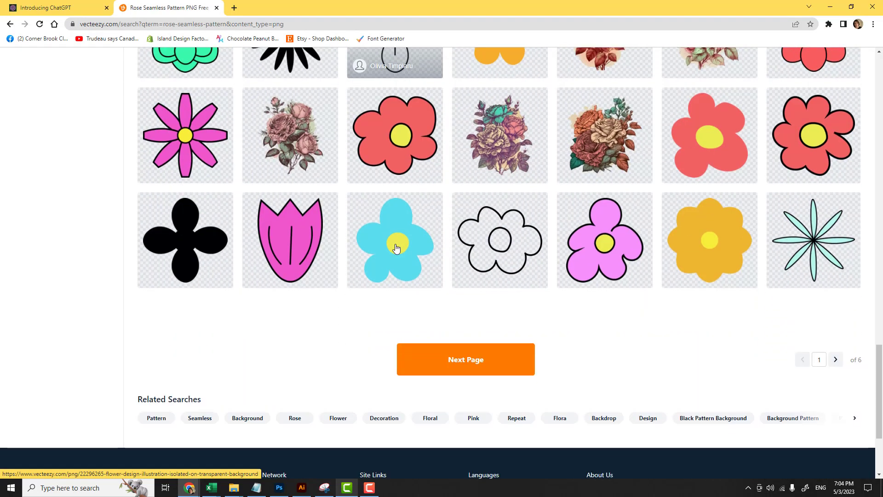
scroll(396, 248, up, 8)
scroll(397, 249, up, 10)
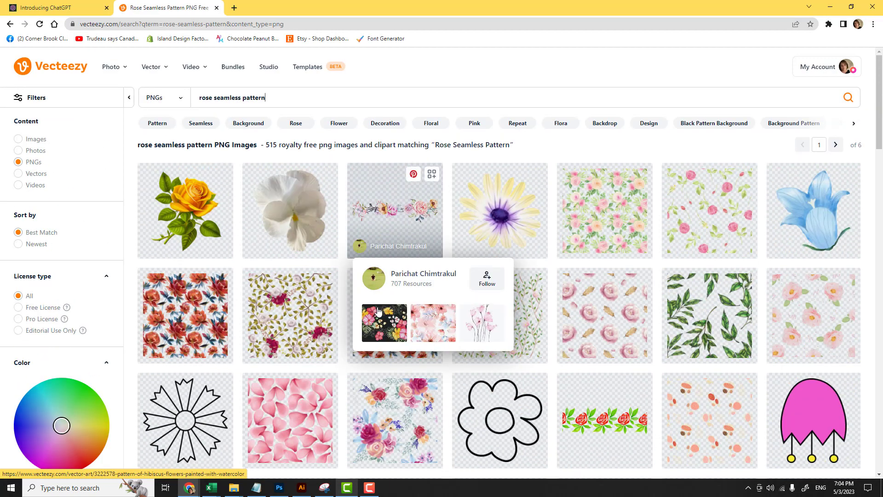
Download the watercolor seamless pattern with pink and peach roses and open the PNG in Photoshop, moving the Layers panel aside
click(602, 213)
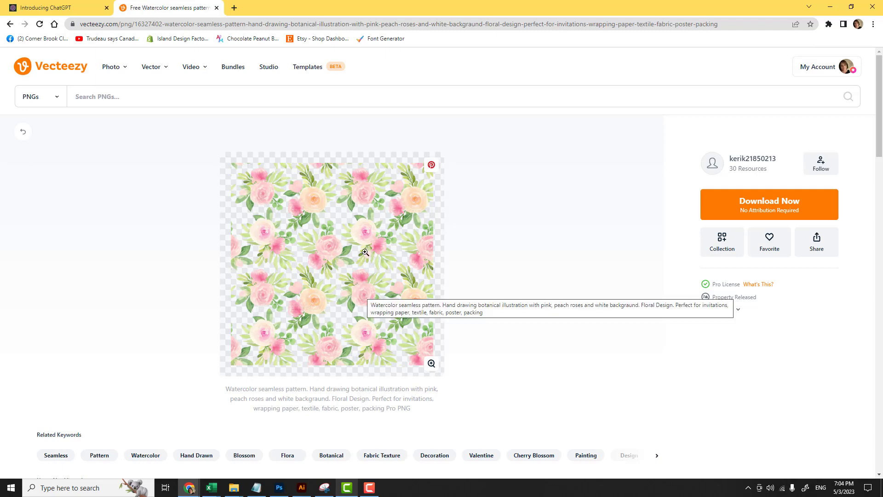
click(765, 206)
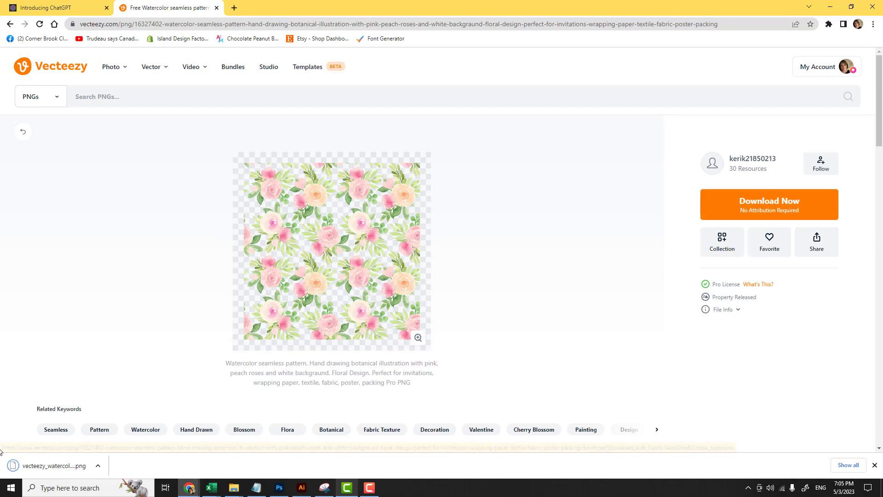
click(58, 466)
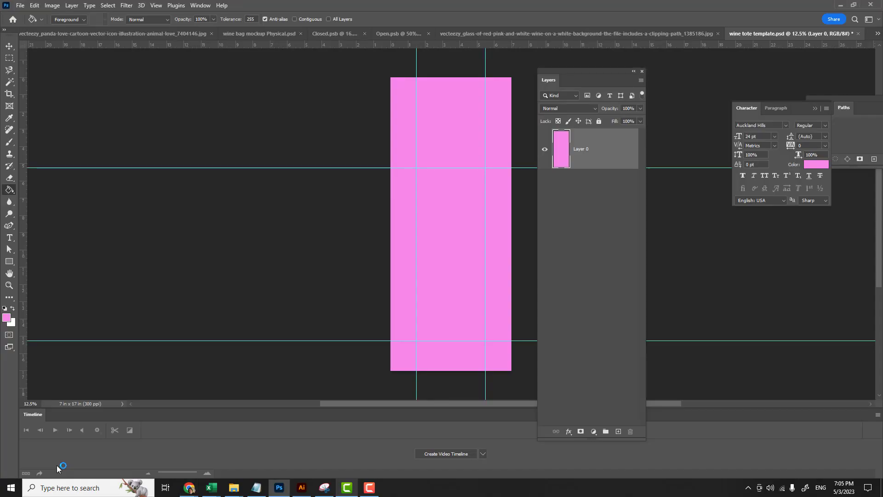
drag(578, 72, 676, 68)
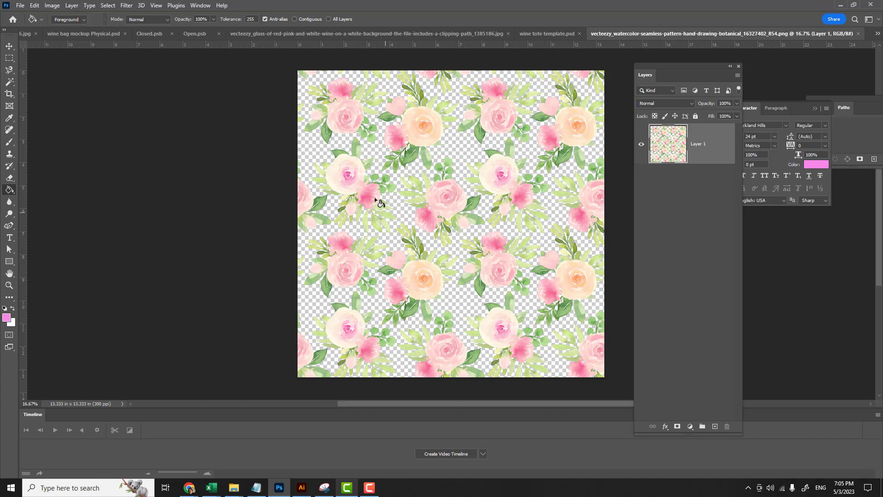
Define the opened rose artwork as a pattern named "roses pattern"
click(34, 5)
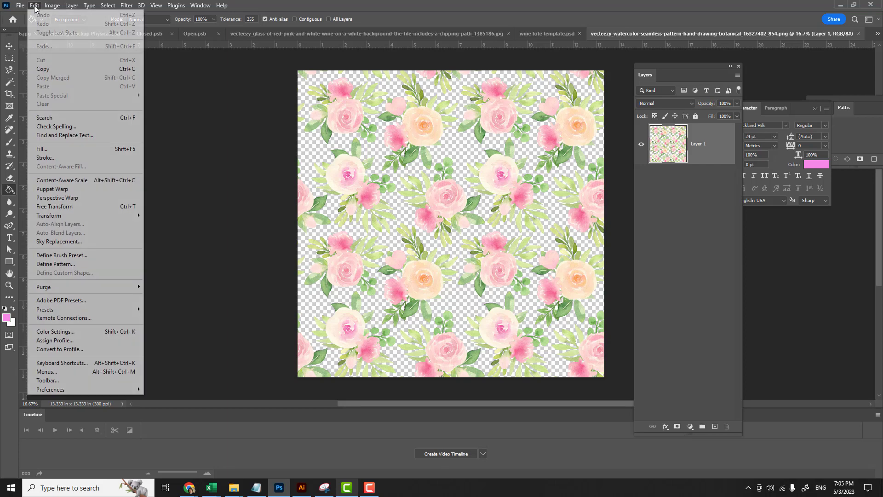
click(64, 266)
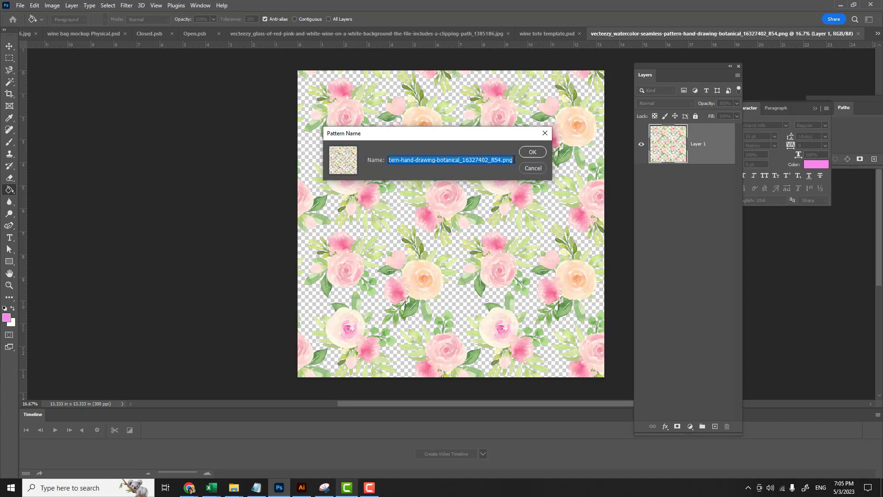
drag(513, 159, 303, 167)
text(roses )
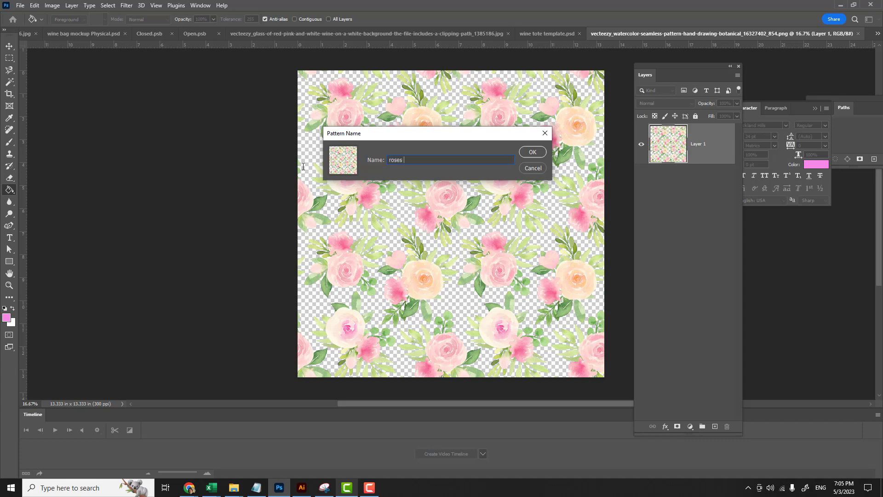
text(pattern)
key(Return)
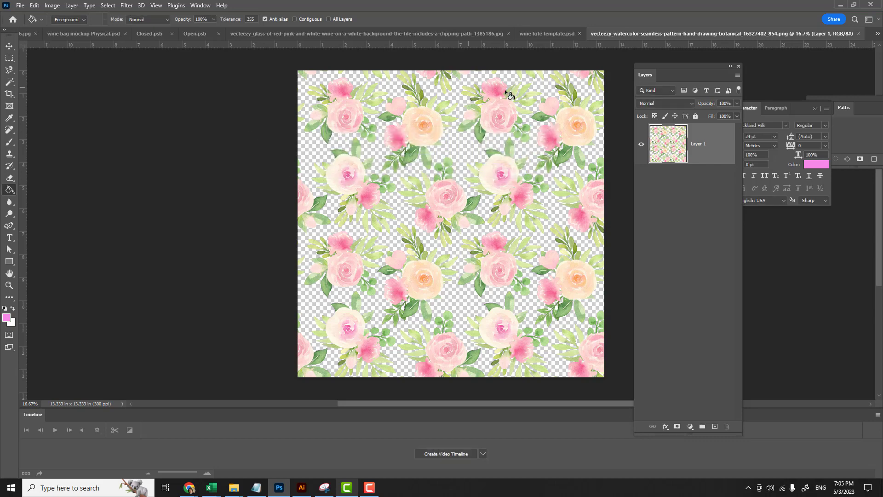
Return to wine tote template.psd and enable a Pattern Overlay in the layer style of Layer 0
click(530, 35)
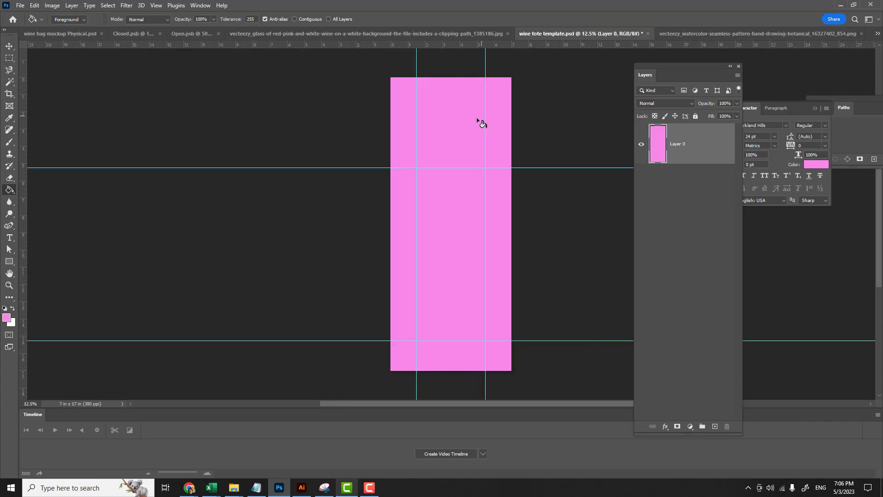
double_click(698, 159)
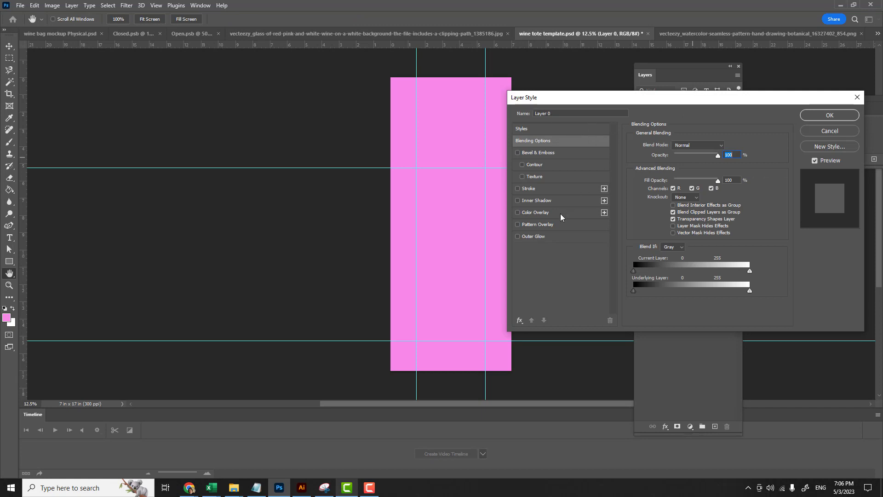
click(518, 225)
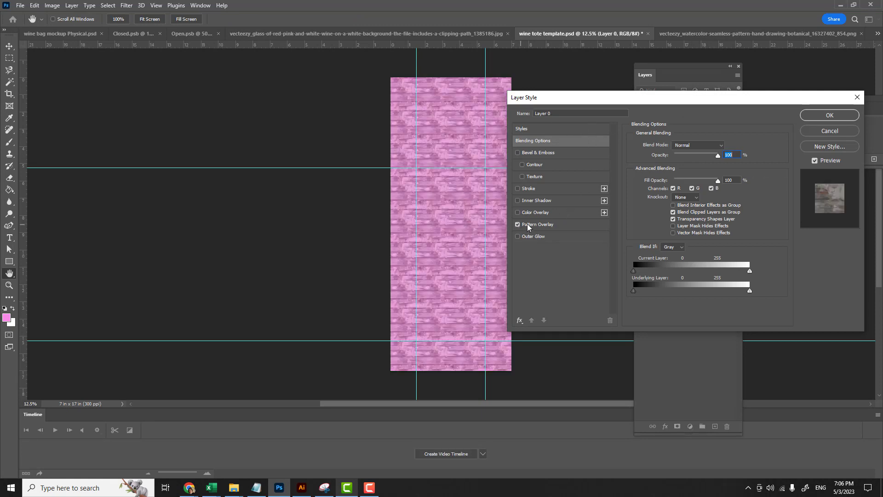
click(533, 225)
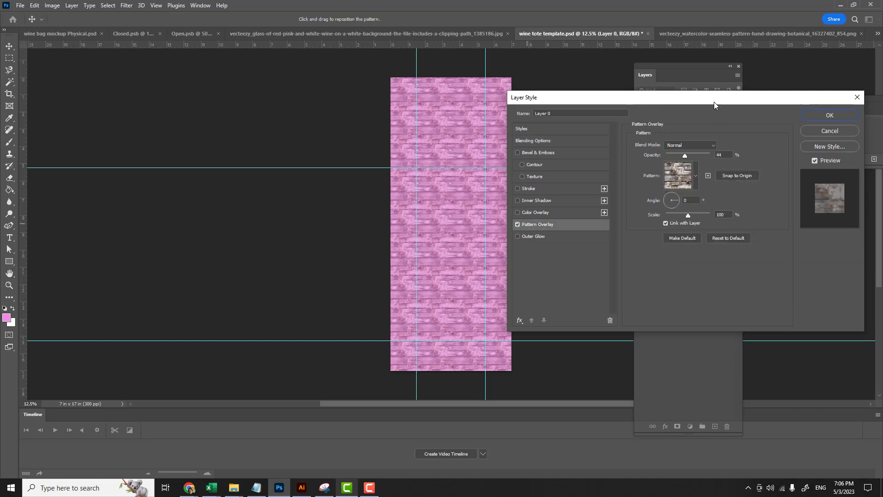
Choose the newly defined roses pattern for Layer 0's Pattern Overlay and apply the layer style
drag(699, 94, 642, 75)
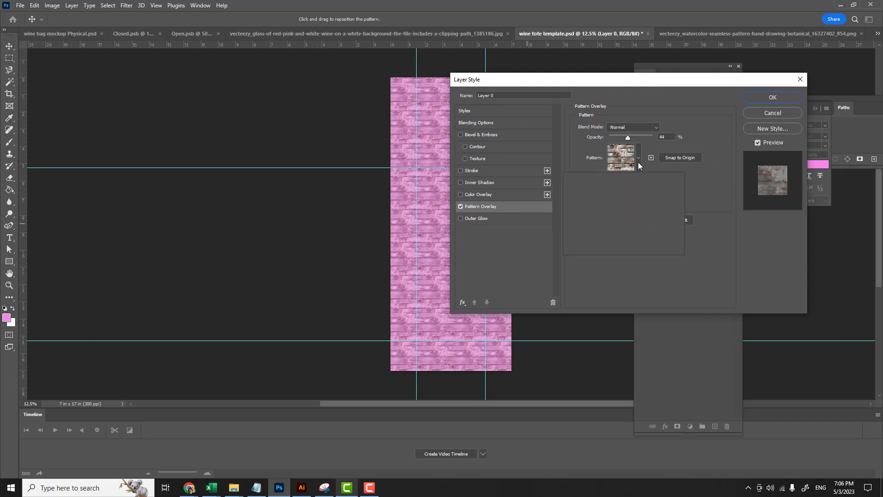
click(639, 156)
scroll(649, 208, down, 4)
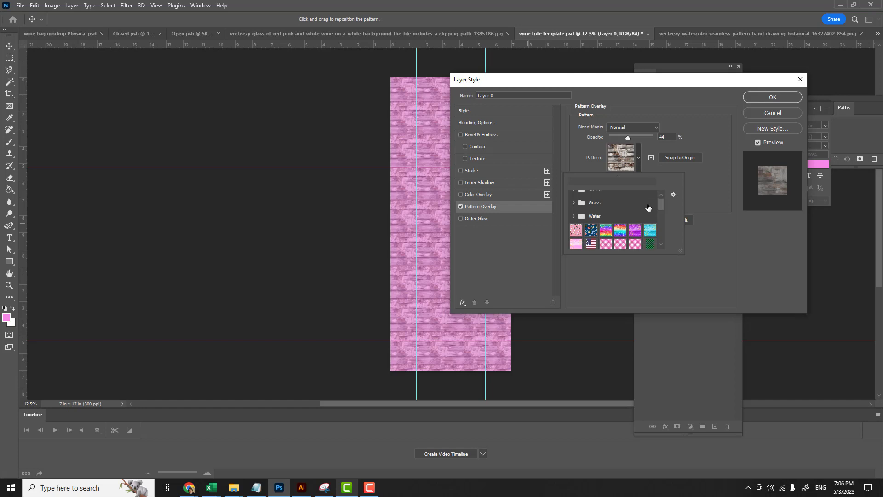
scroll(649, 208, down, 5)
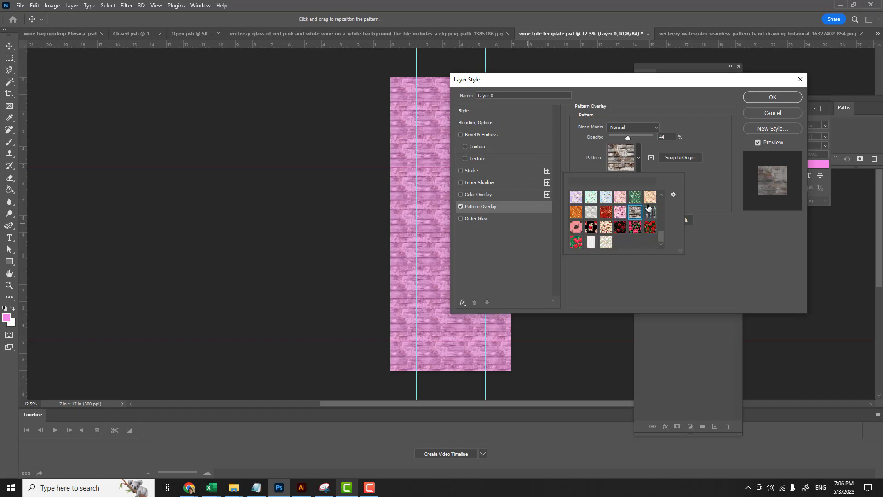
click(606, 242)
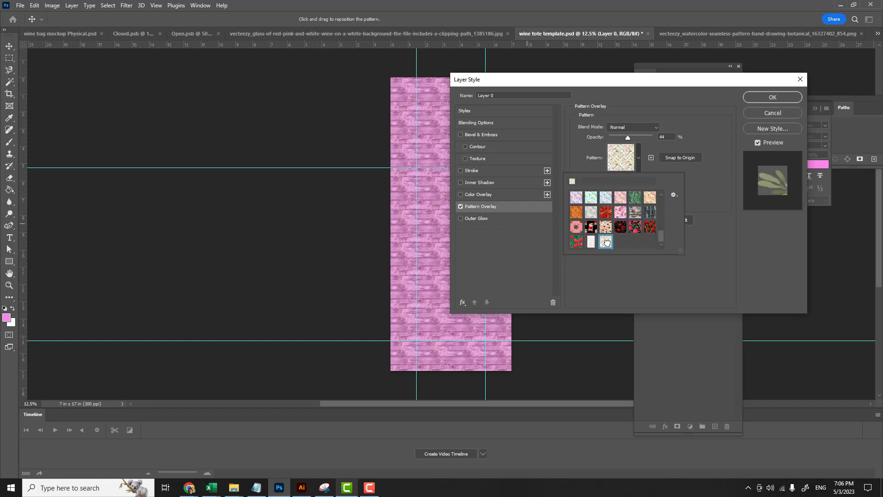
click(773, 98)
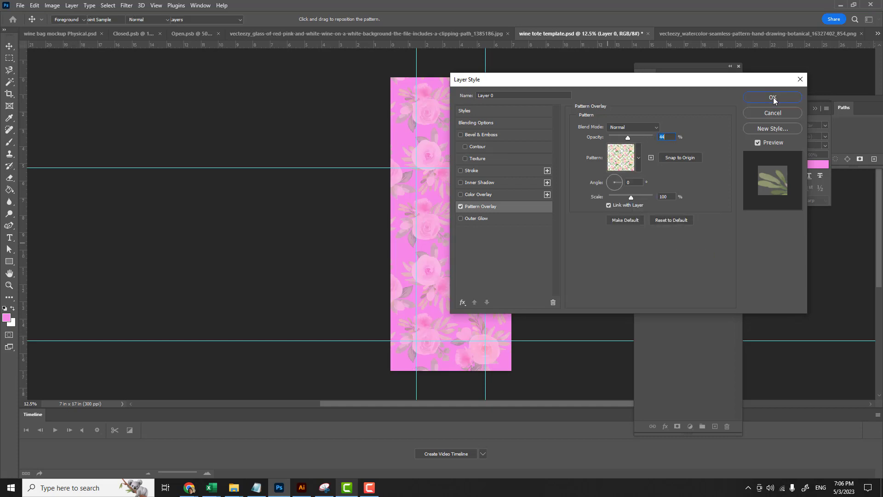
click(774, 98)
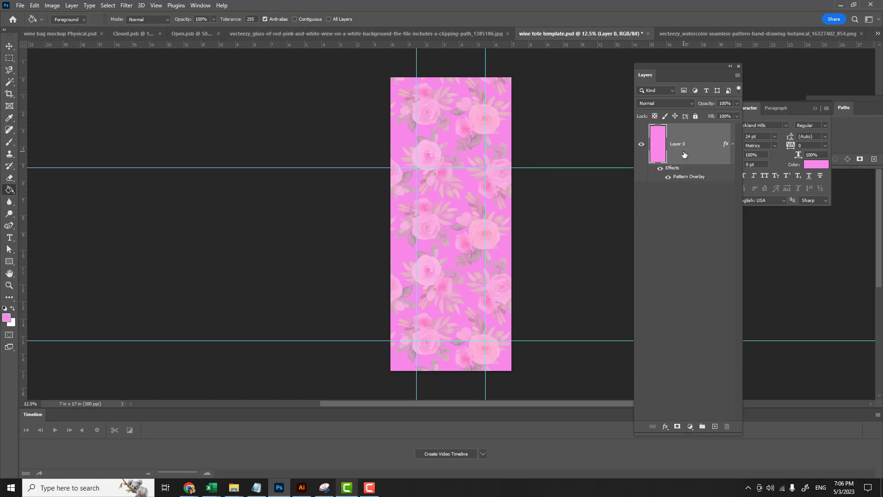
Select the whole canvas and fill Layer 0 with the default black foreground colour in place of pink
key(ctrl+a)
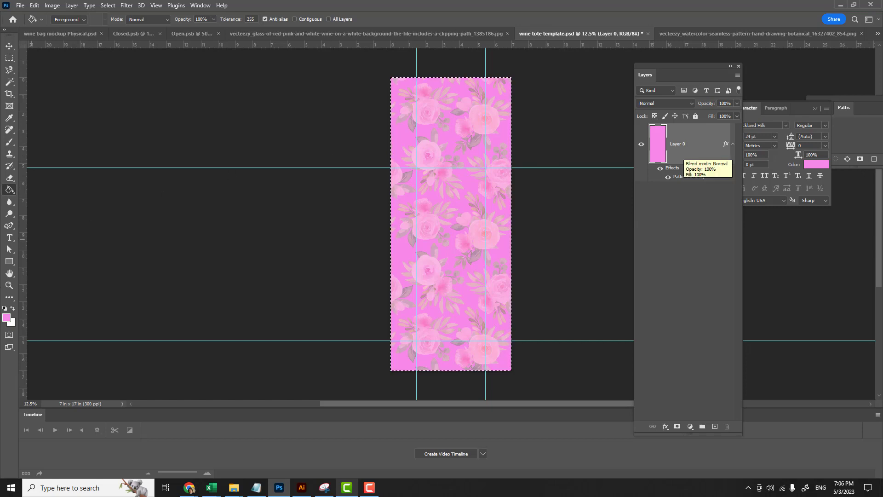
click(5, 309)
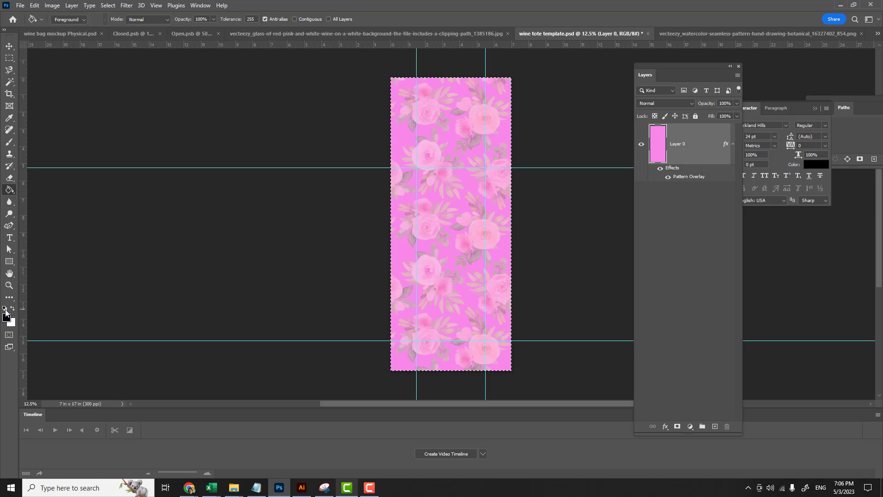
click(451, 142)
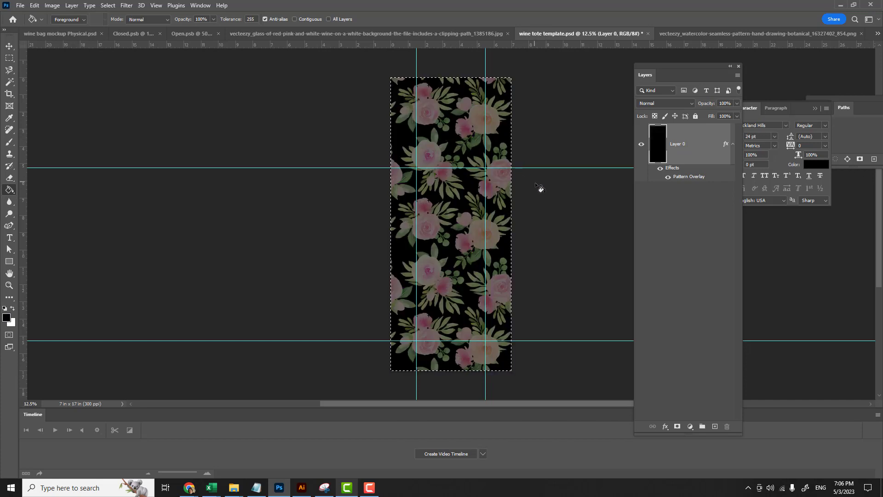
Set the Pattern Overlay of Layer 0 to 100% opacity and 51% scale
double_click(709, 179)
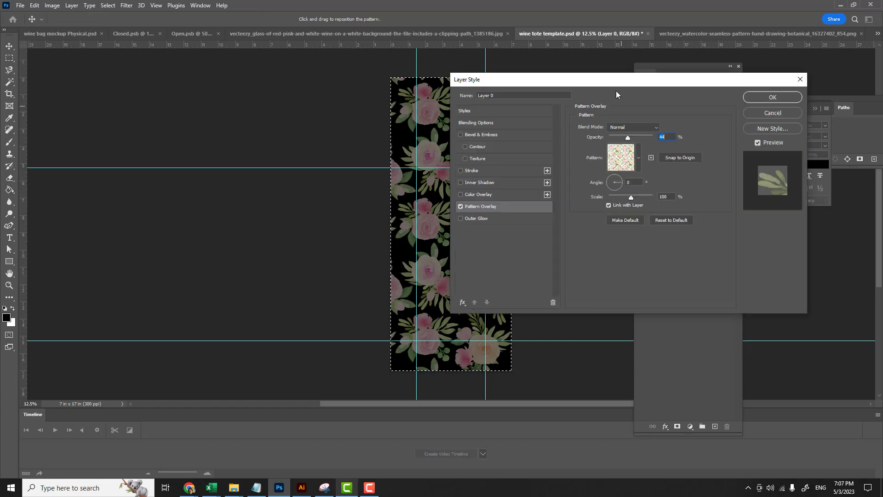
drag(611, 83, 681, 72)
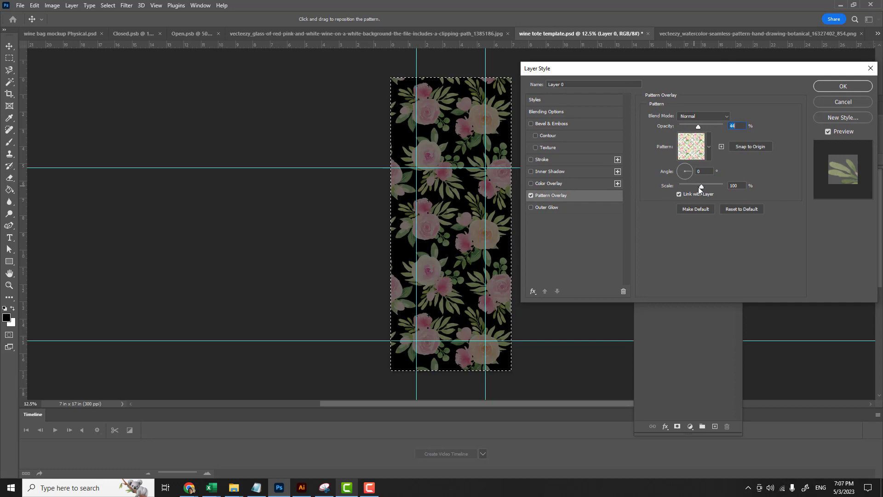
drag(702, 185, 689, 184)
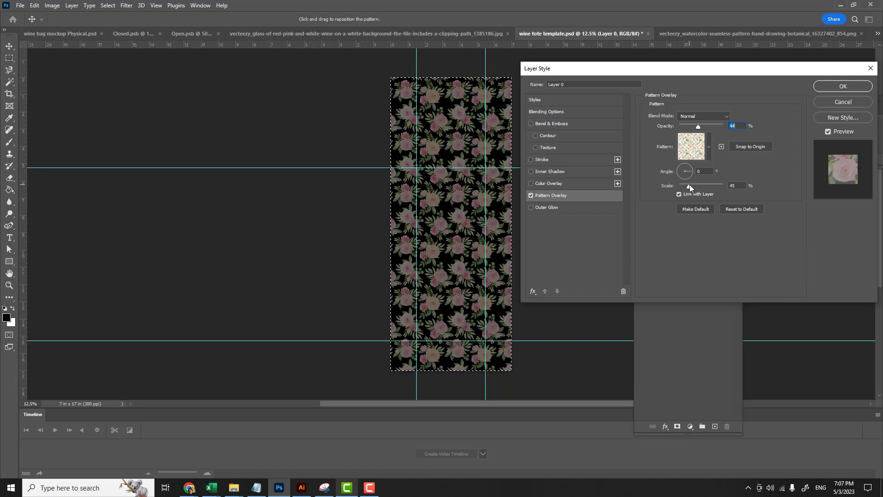
drag(690, 184, 690, 184)
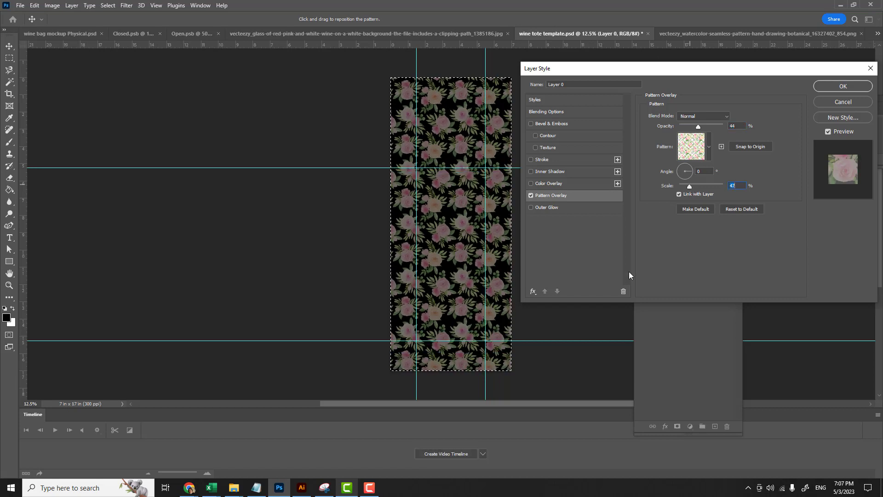
click(845, 86)
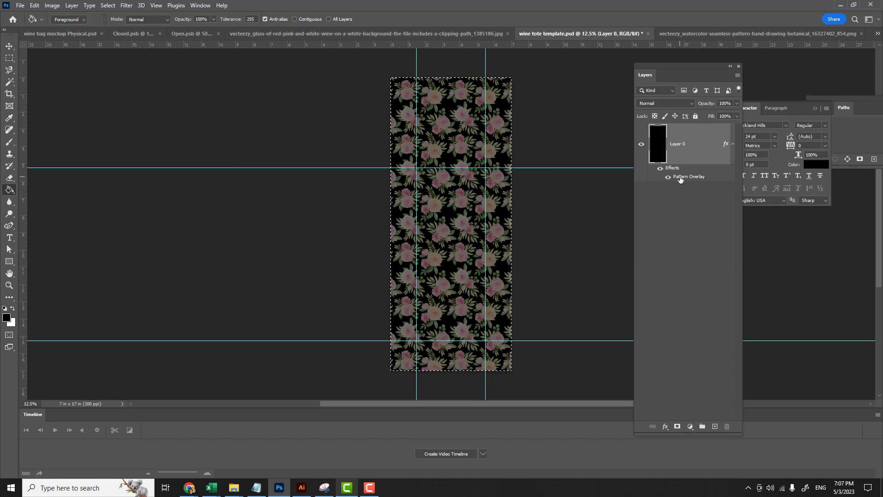
double_click(680, 179)
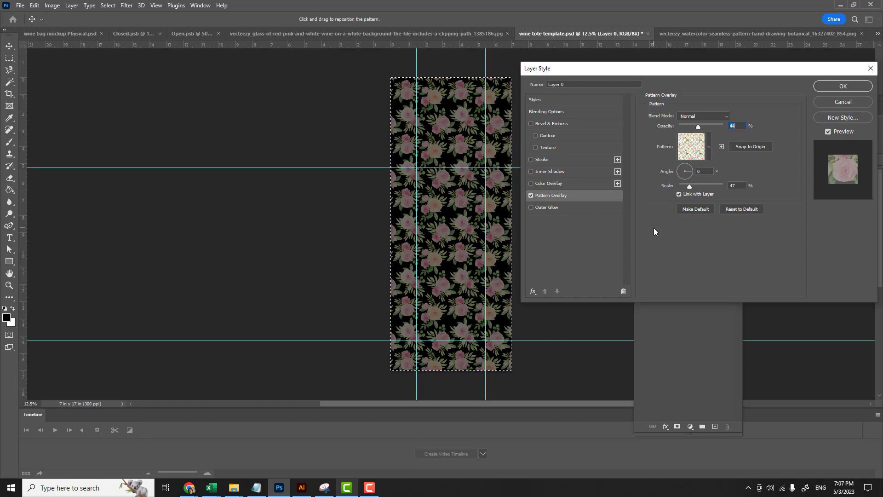
drag(698, 128, 738, 126)
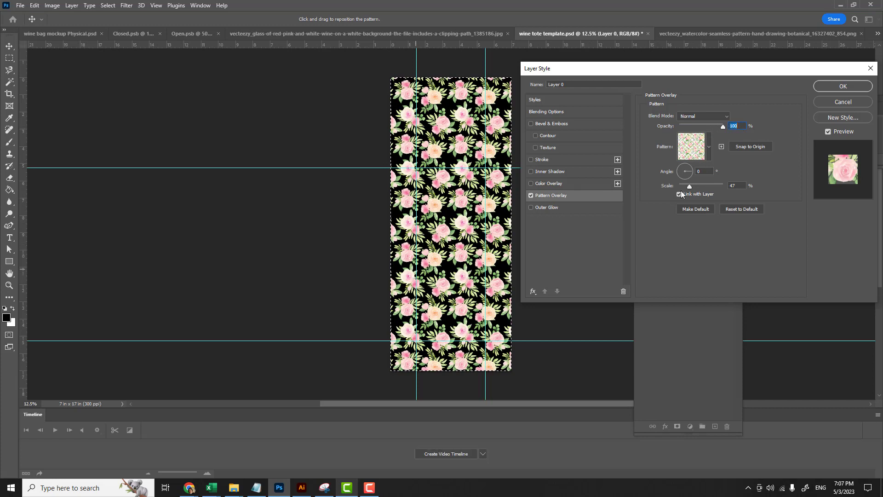
drag(688, 187, 691, 188)
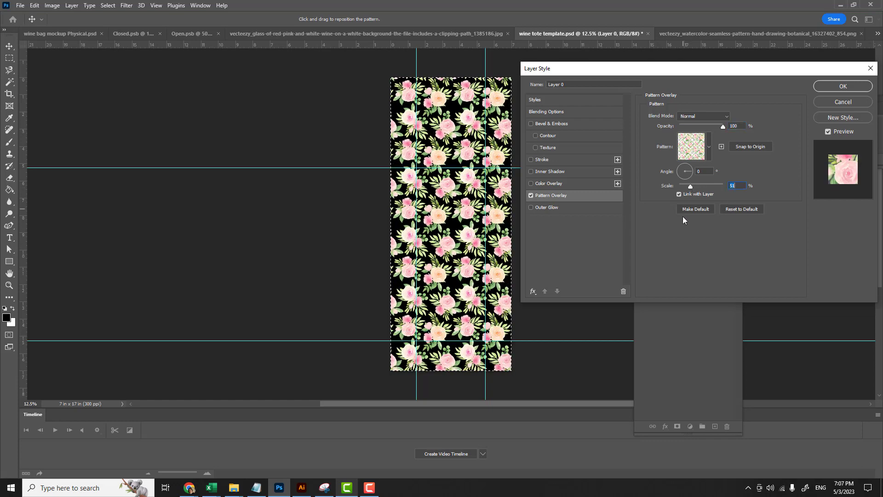
click(832, 87)
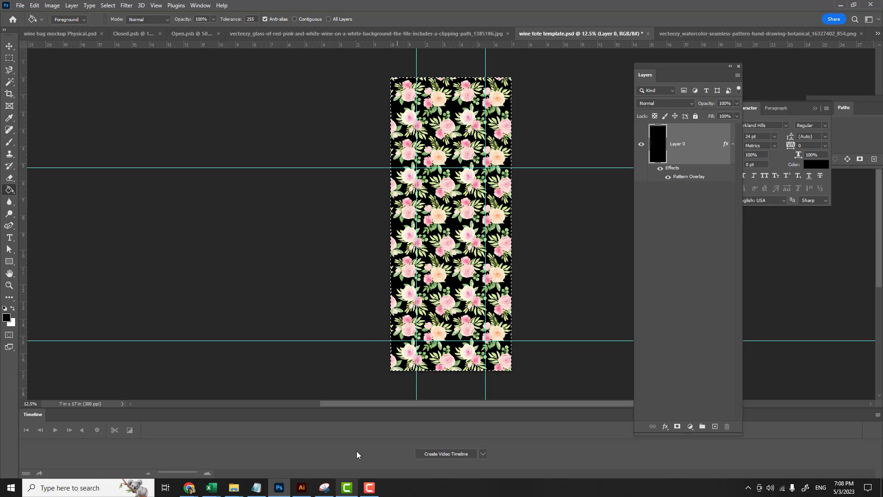
Switch to Vecteezy in Chrome and search its vectors for "wine quote"
click(189, 488)
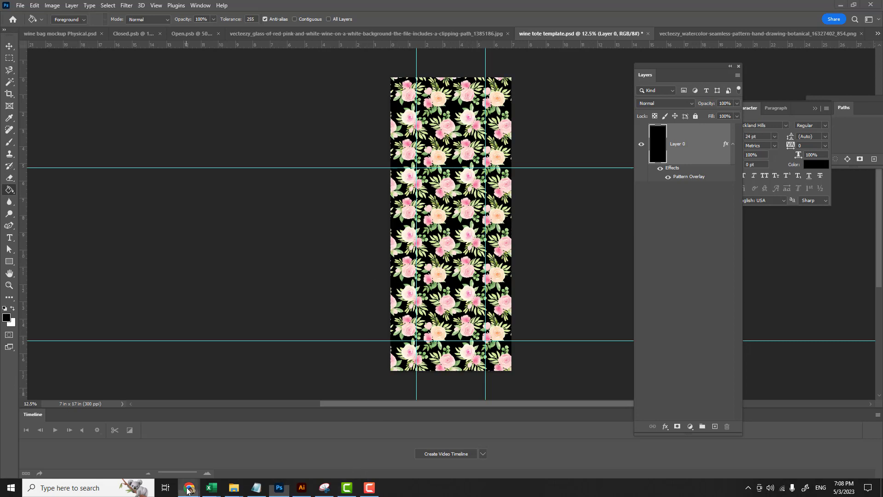
click(147, 474)
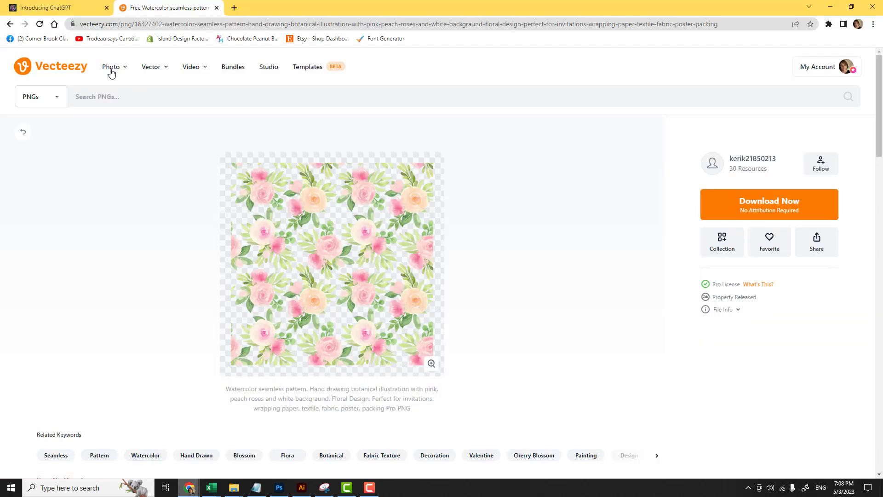
mouse_move(121, 73)
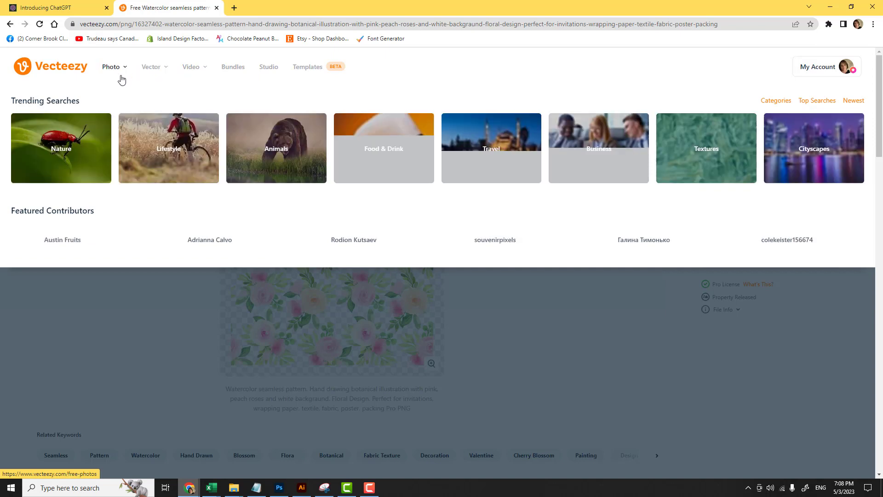
click(162, 69)
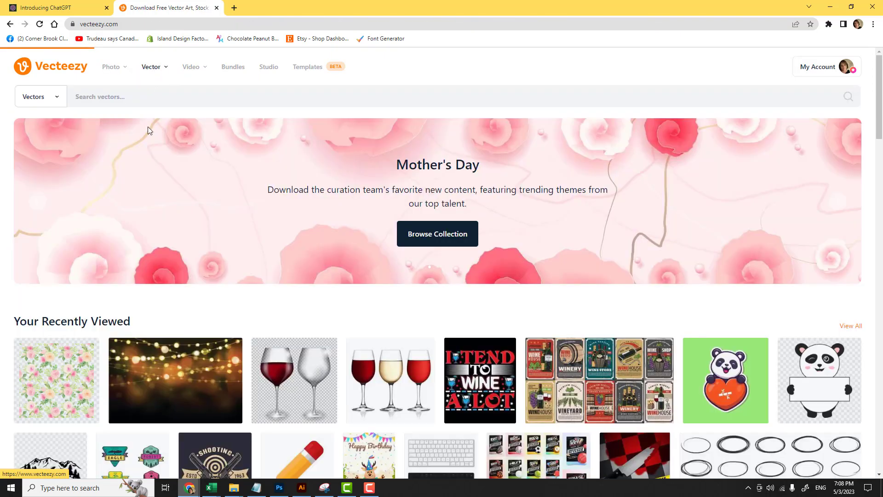
click(125, 97)
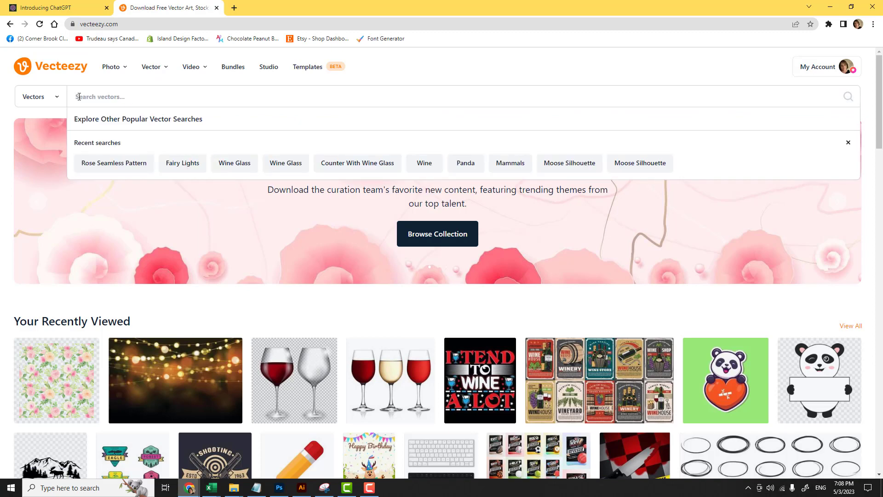
text(wine q)
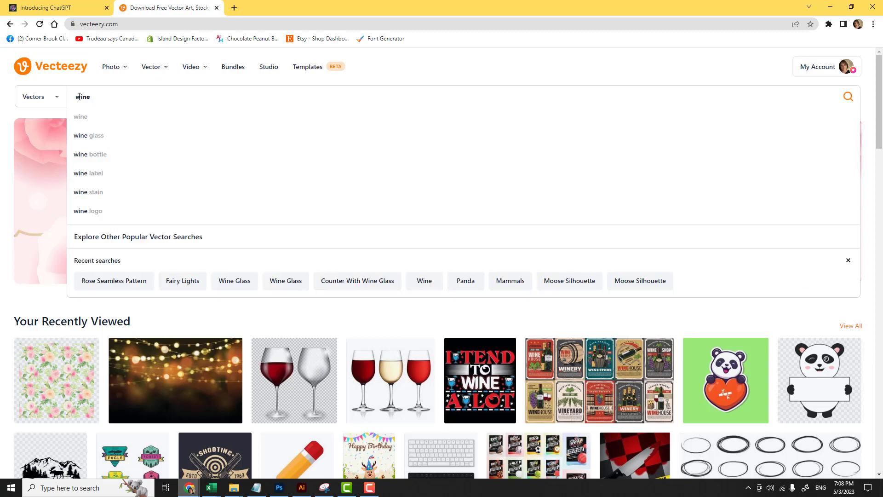
text(uote)
key(Return)
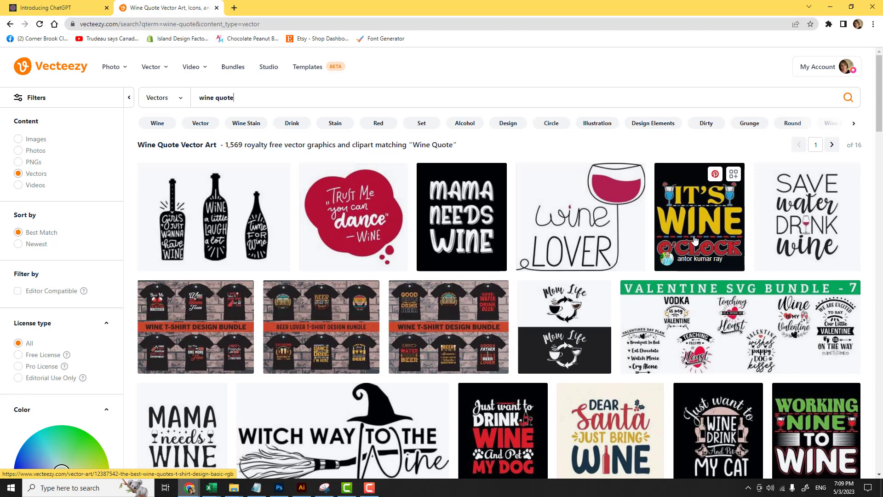
Look through the first page of wine quote vectors for a saying suitable for the tote bag
scroll(695, 243, down, 1)
mouse_move(690, 211)
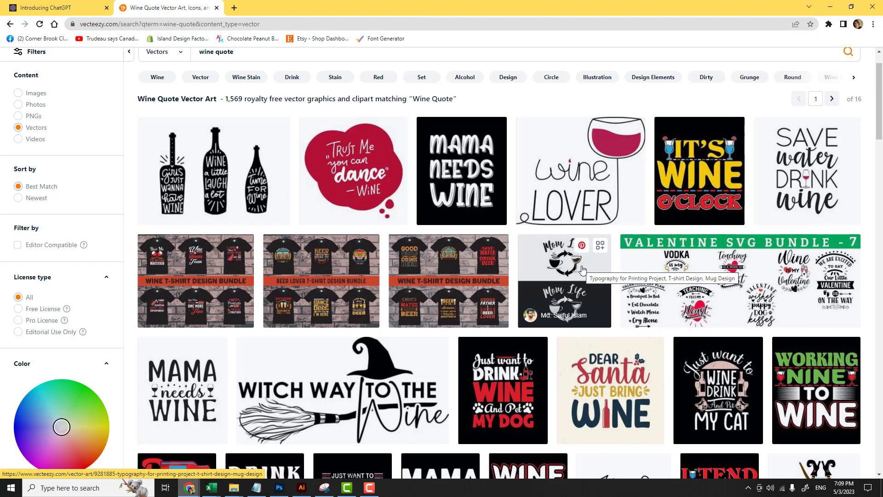
scroll(582, 269, down, 1)
scroll(582, 269, down, 3)
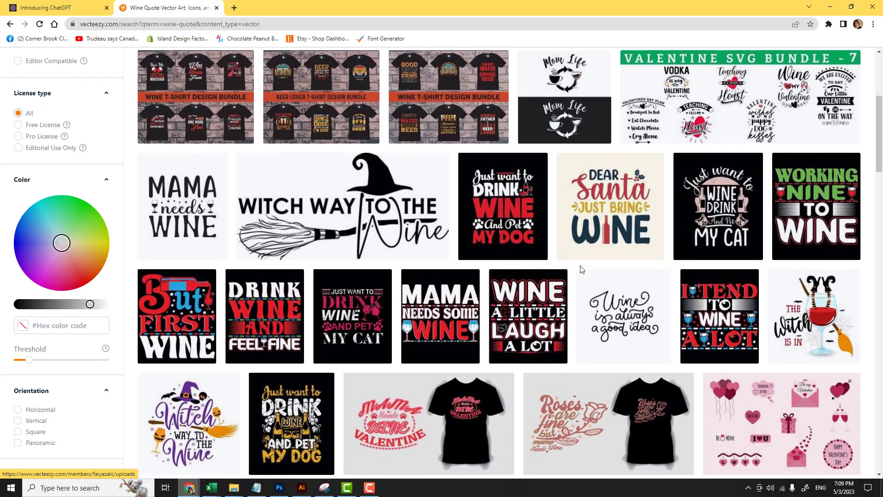
scroll(582, 269, down, 3)
scroll(581, 270, down, 2)
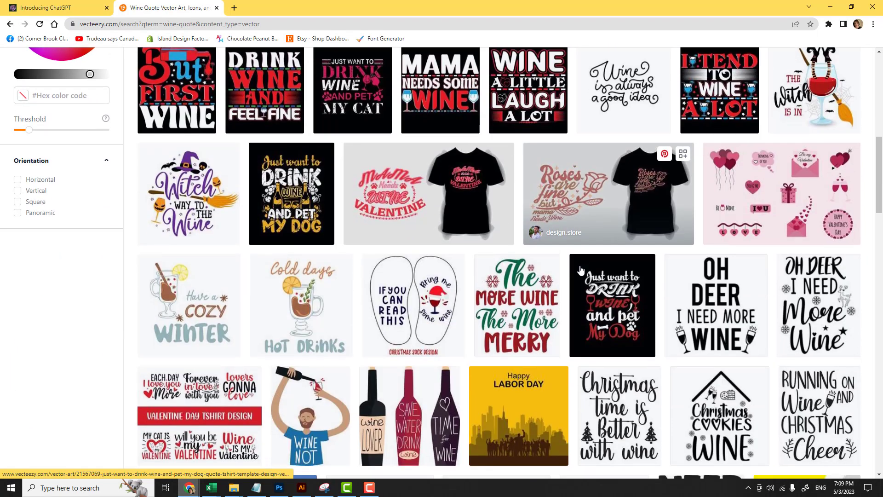
scroll(581, 270, down, 3)
scroll(581, 270, down, 1)
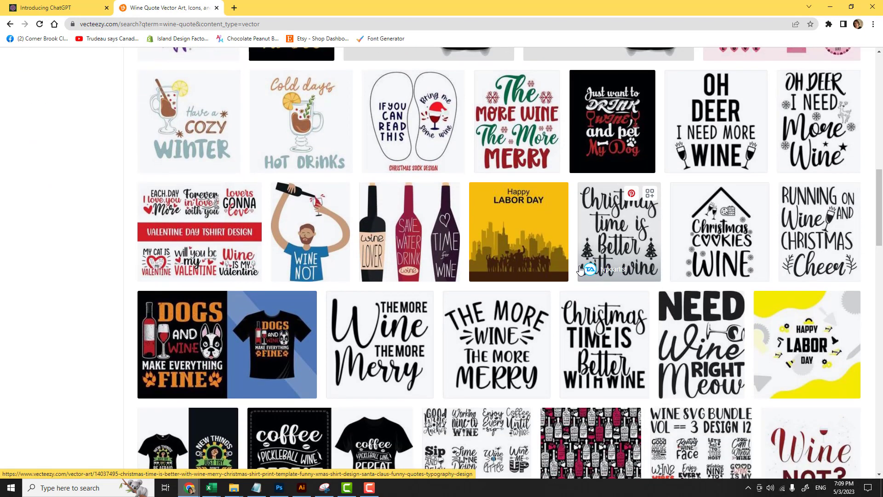
scroll(581, 270, down, 4)
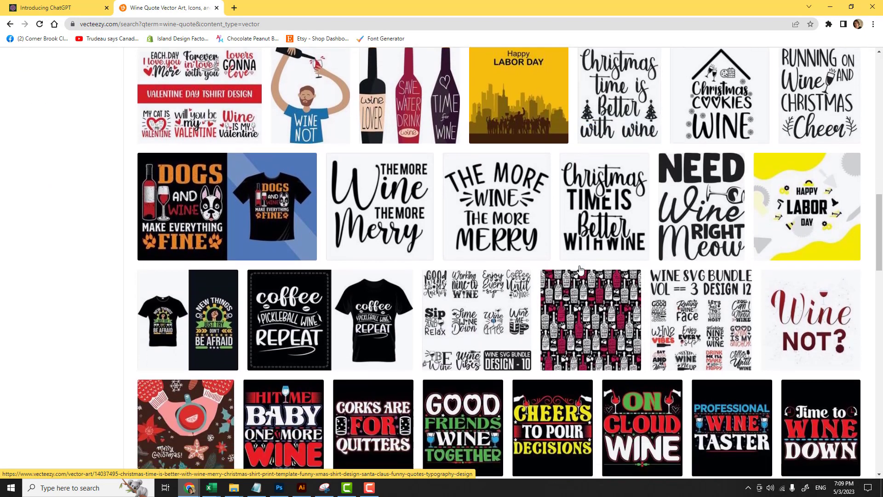
scroll(581, 270, down, 2)
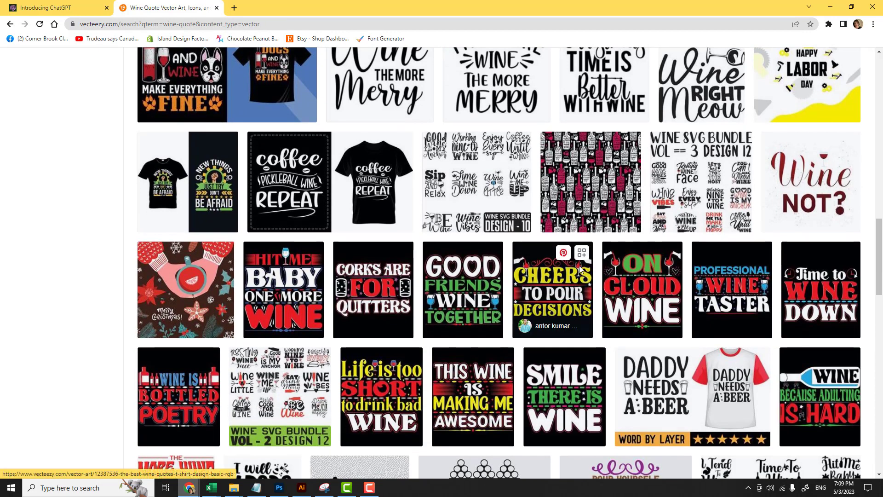
scroll(581, 270, down, 2)
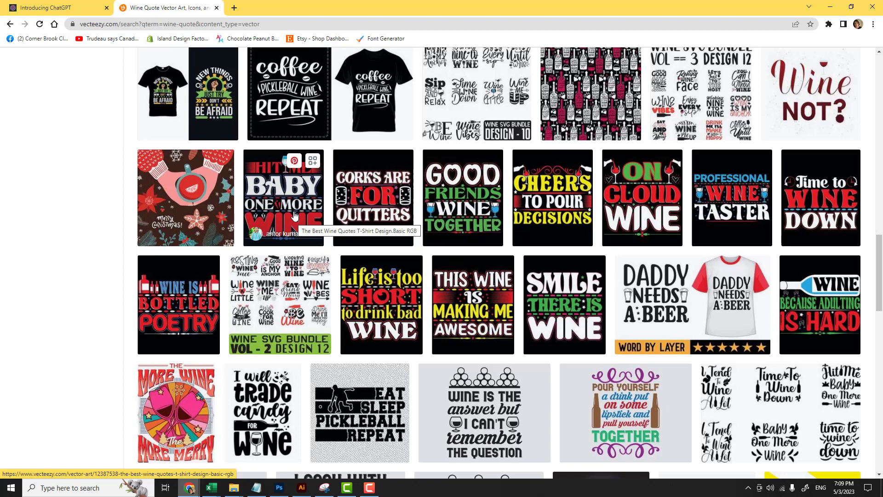
scroll(295, 216, down, 1)
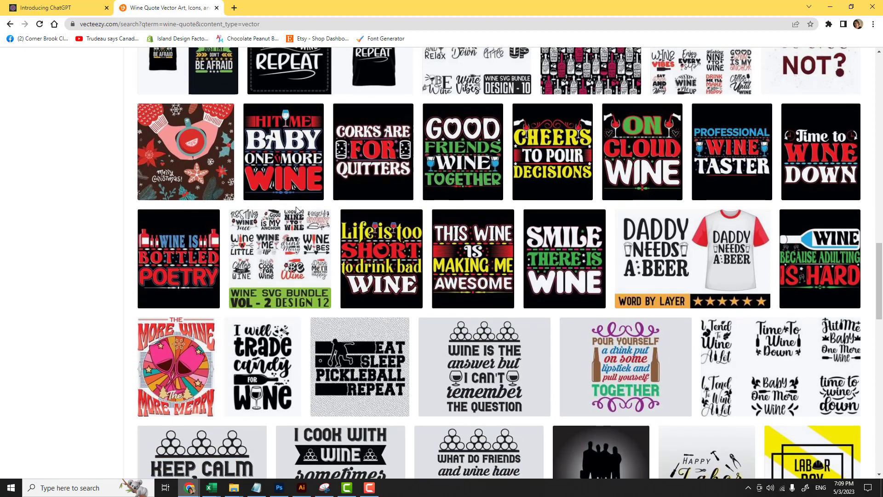
scroll(296, 210, down, 2)
scroll(297, 211, down, 2)
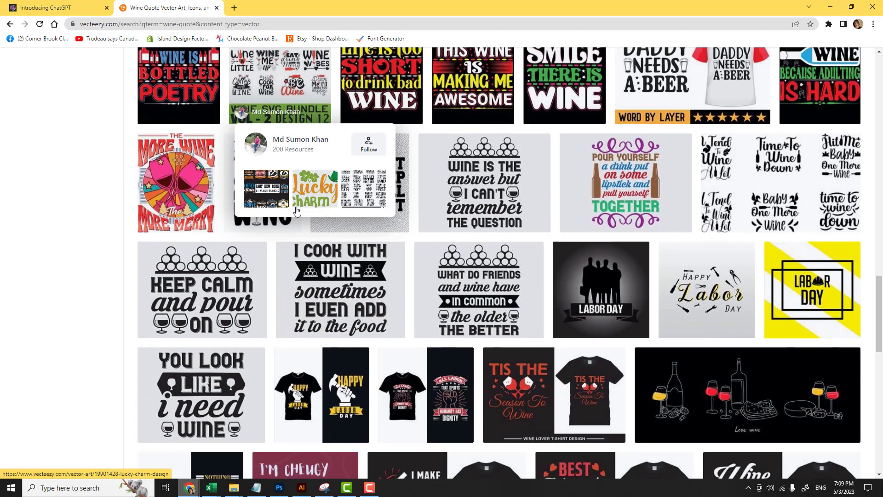
scroll(296, 211, down, 5)
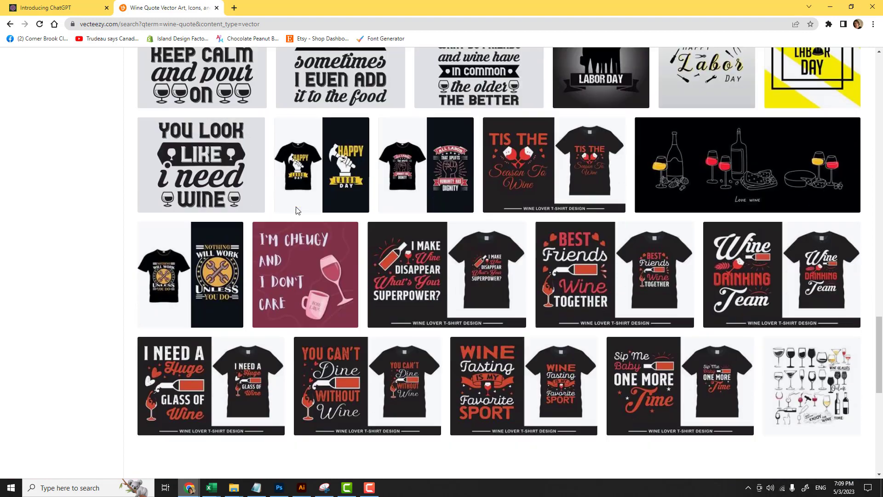
Find the "Sip Me Baby One More Time" wine vector among the search results and download it
scroll(297, 211, down, 2)
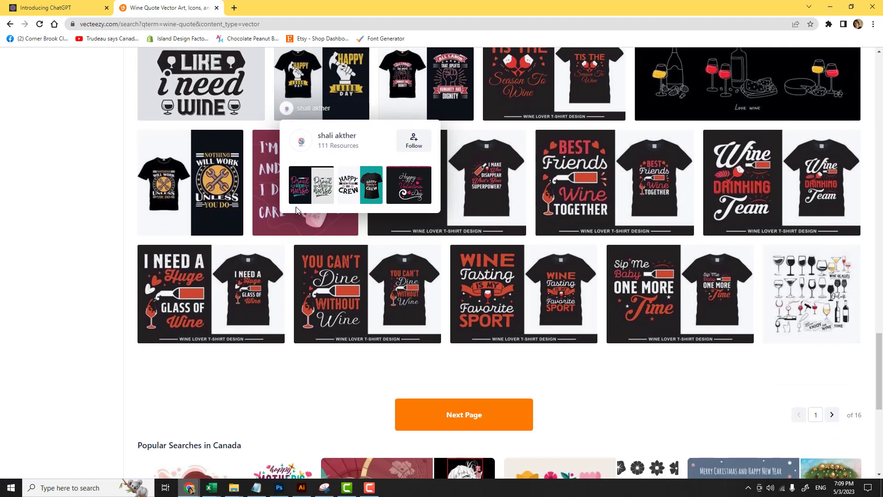
scroll(296, 209, down, 1)
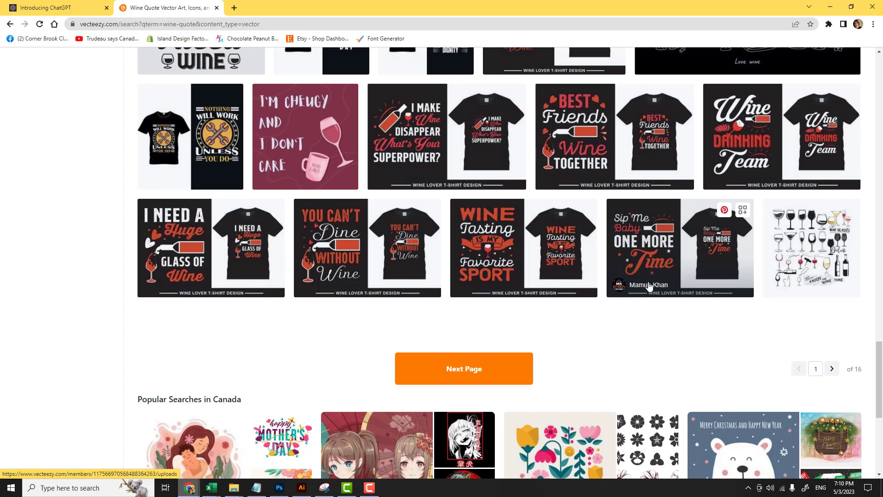
click(643, 246)
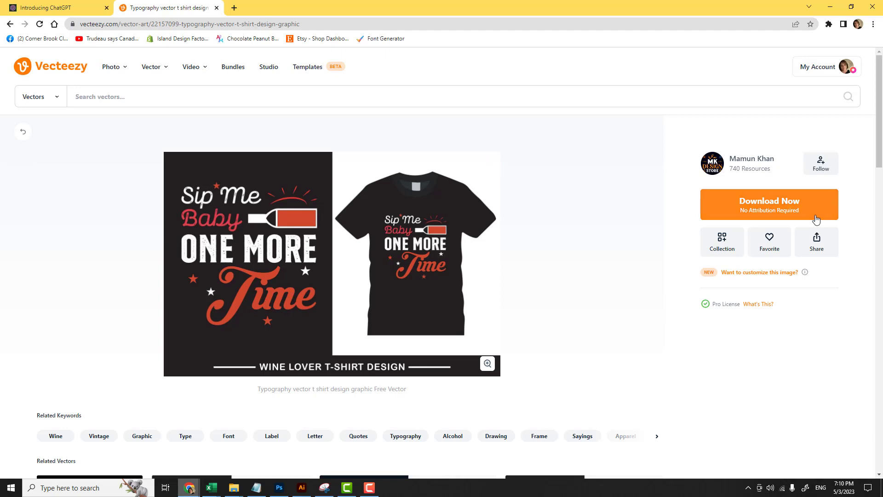
click(765, 205)
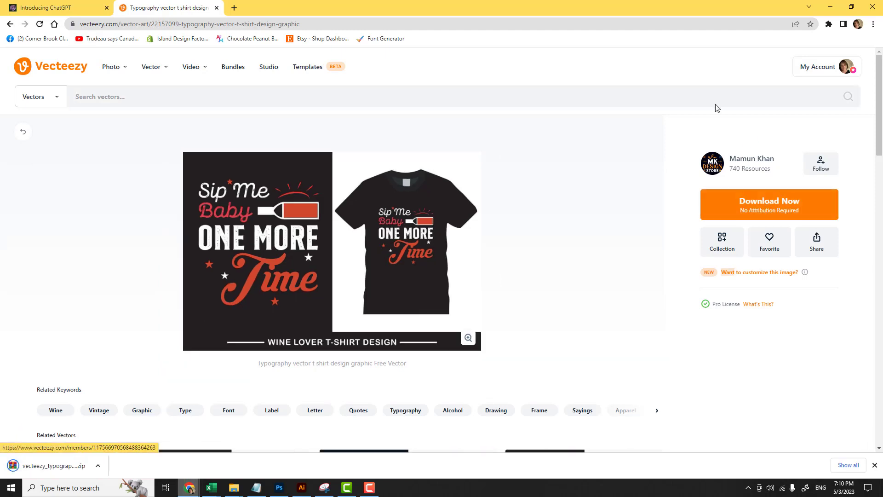
Open the downloaded zip archive in WinRAR and open its JPG design in Photoshop
click(42, 466)
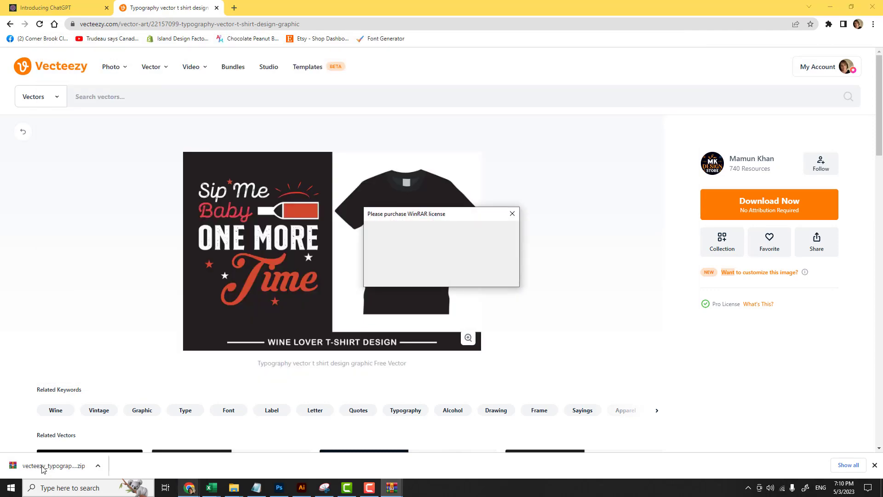
click(491, 250)
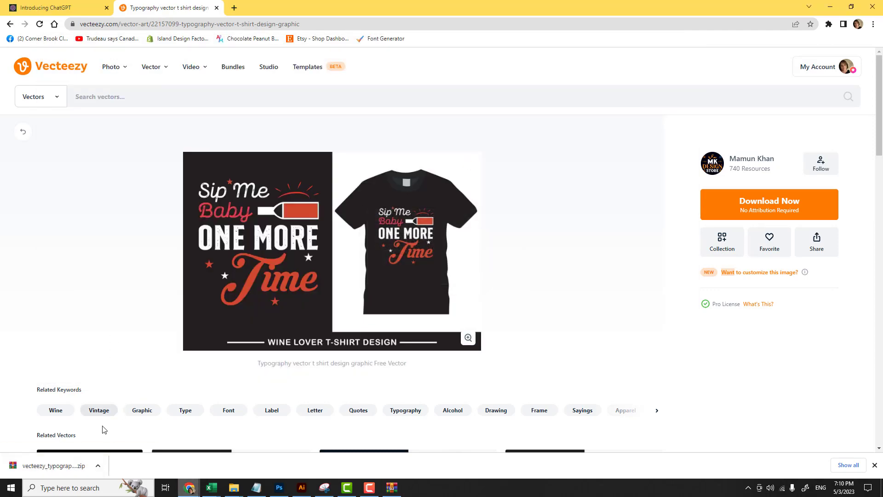
click(63, 467)
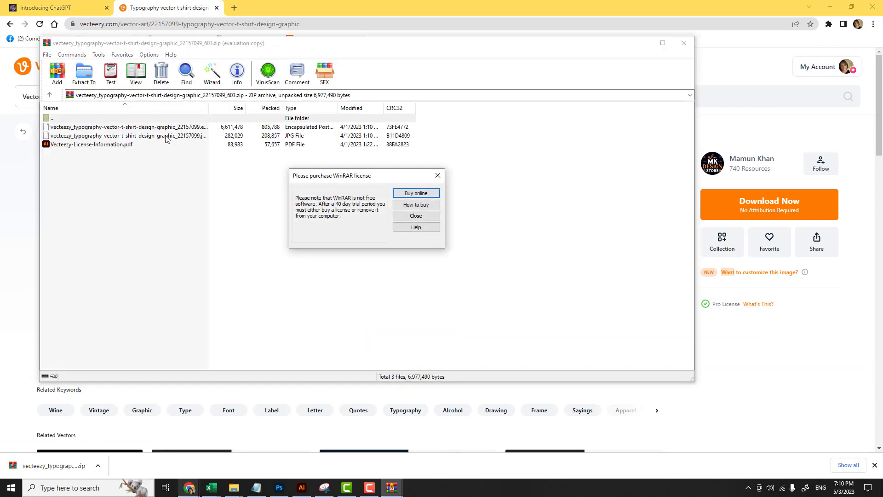
click(420, 216)
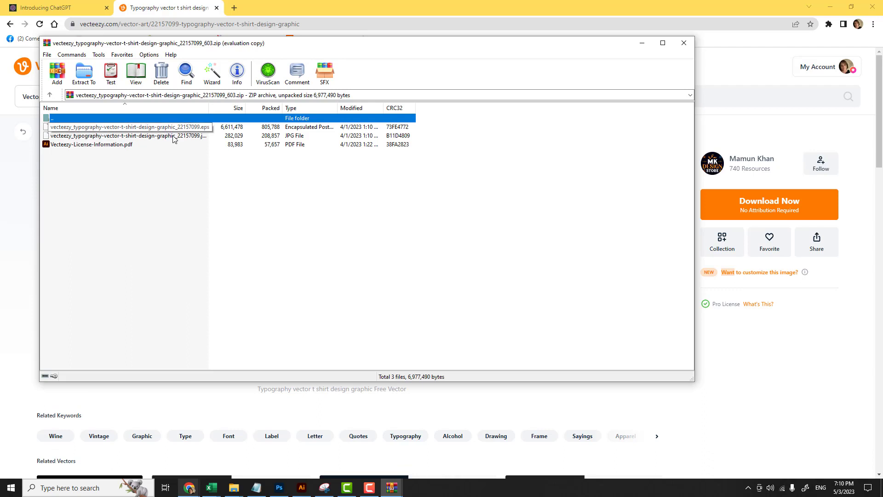
click(165, 139)
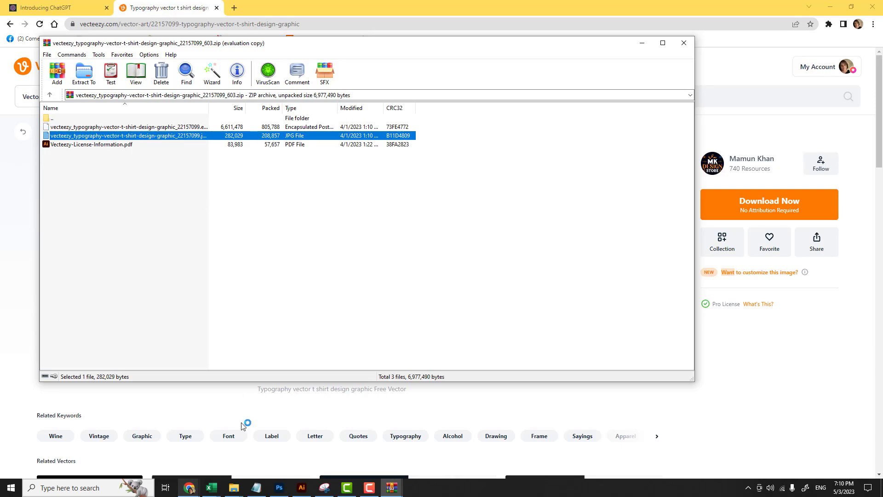
click(280, 487)
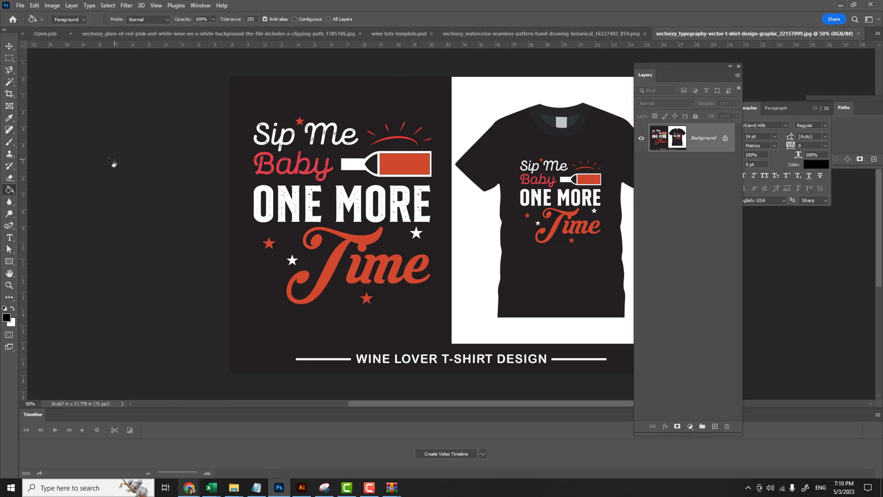
Crop the image to a rectangular selection around the large "Sip Me Baby One More Time" quote, excluding the T-shirt
click(9, 58)
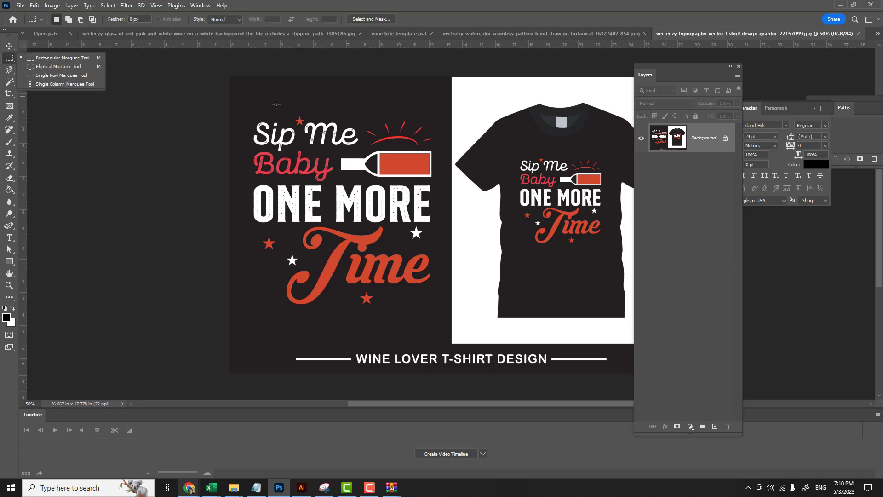
click(245, 103)
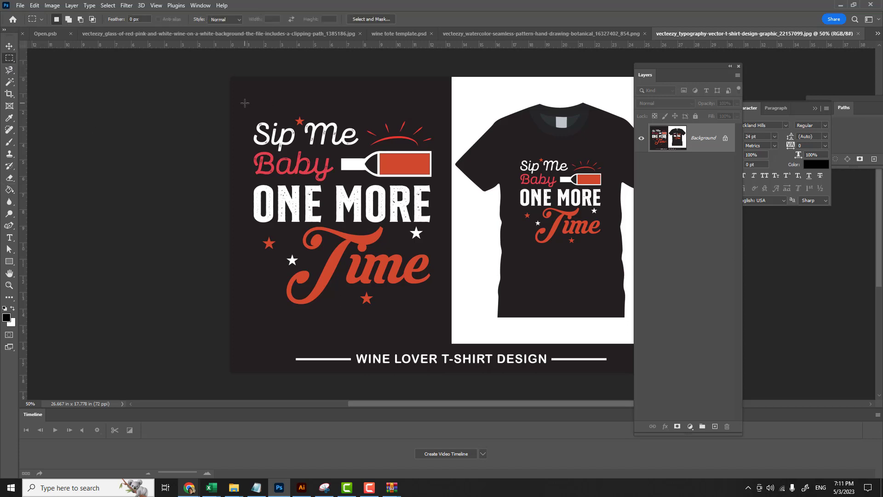
drag(244, 103, 445, 322)
click(53, 6)
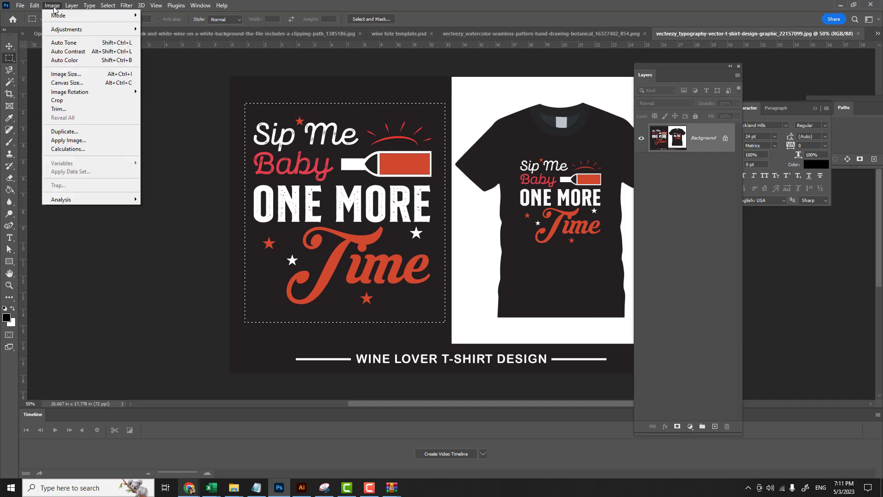
click(87, 100)
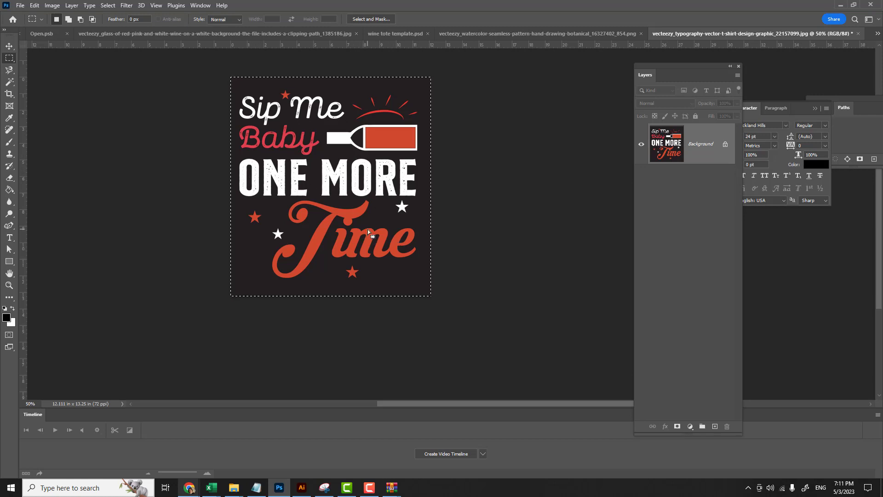
Unlock the background layer and delete the black area around the quote using a contiguous Magic Wand selection
click(9, 83)
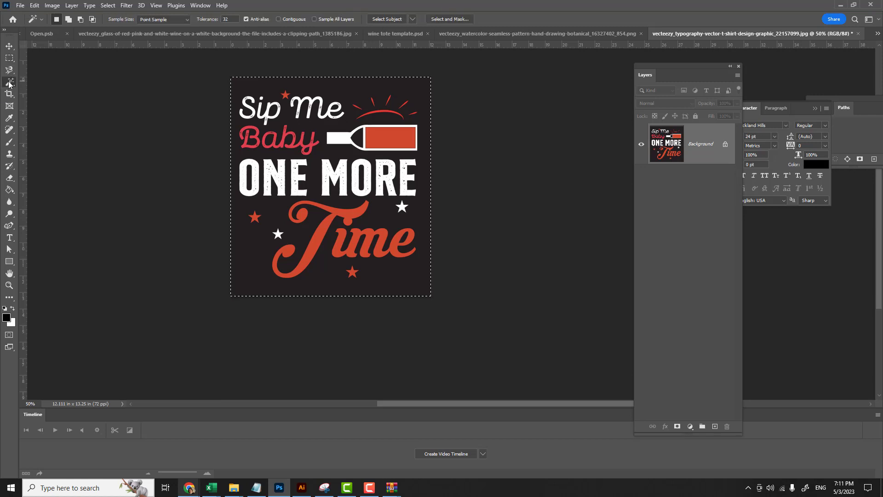
click(278, 19)
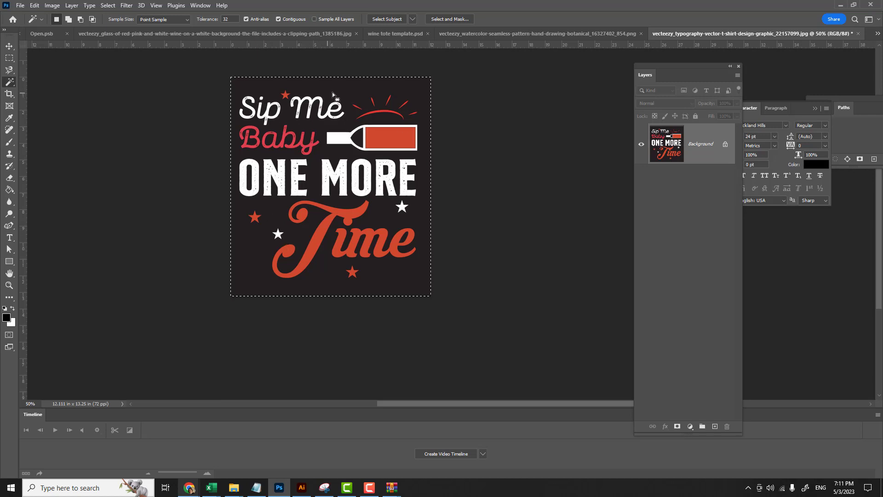
click(726, 146)
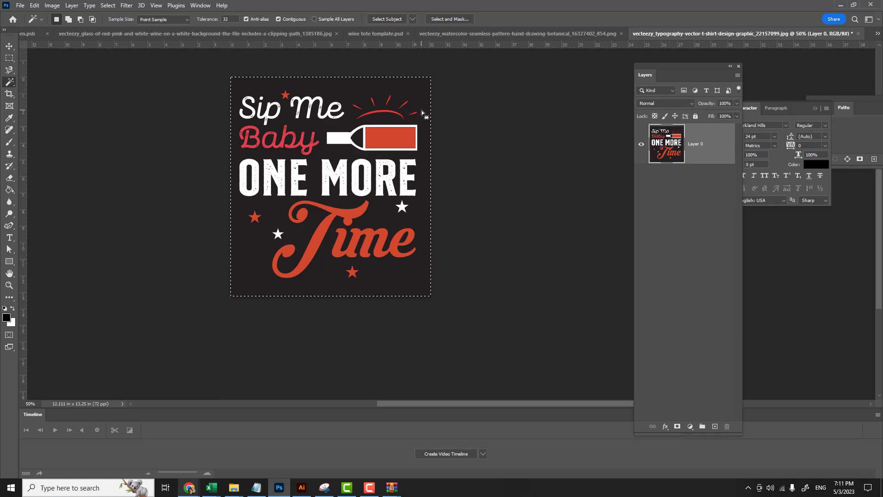
click(436, 118)
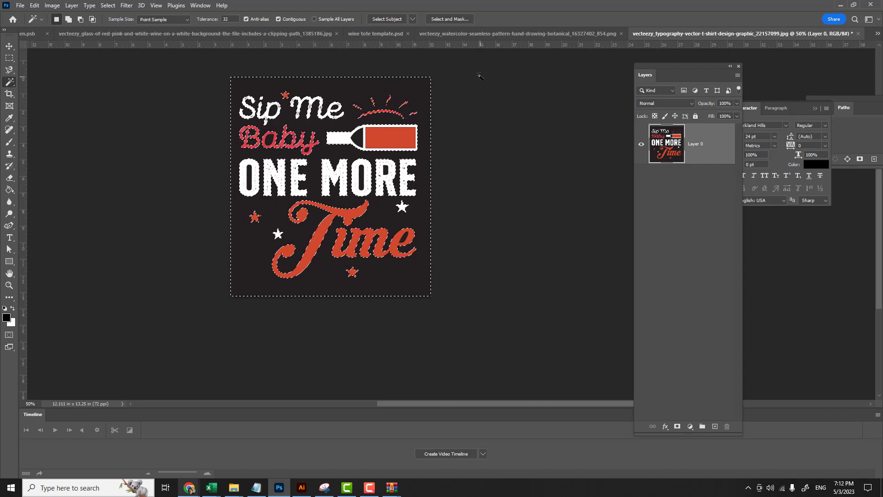
key(Delete)
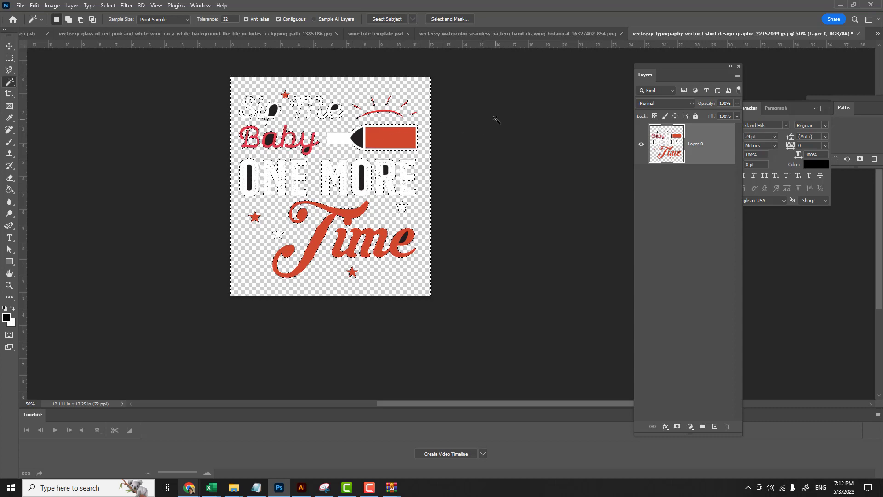
Add a new layer to wine tote template.psd and copy the cut-out quote from the typography image into the template
click(381, 34)
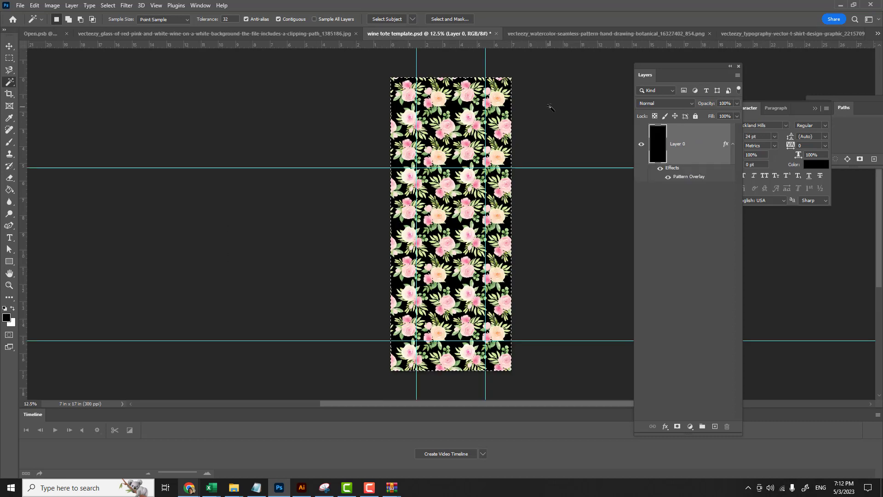
key(ctrl+shift+alt+n)
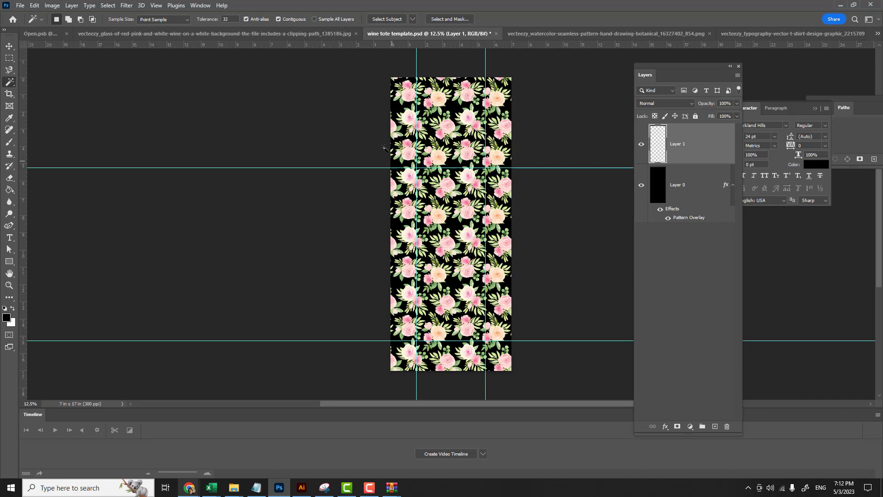
click(734, 33)
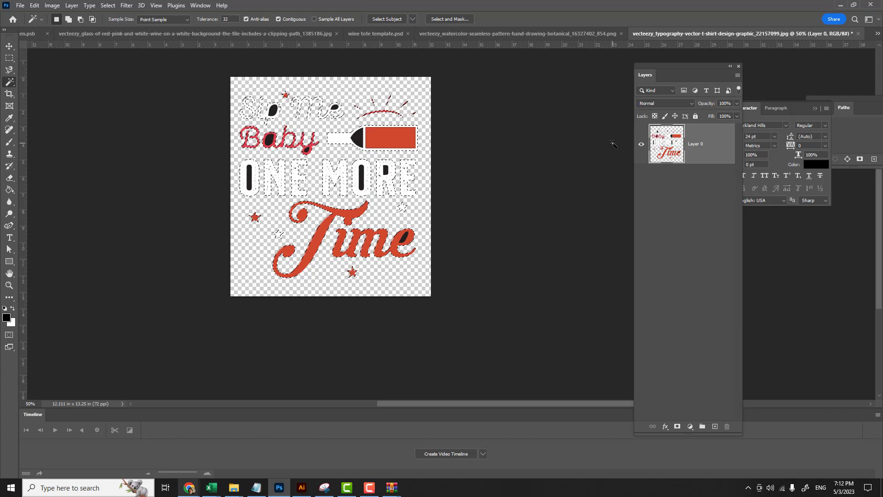
click(382, 34)
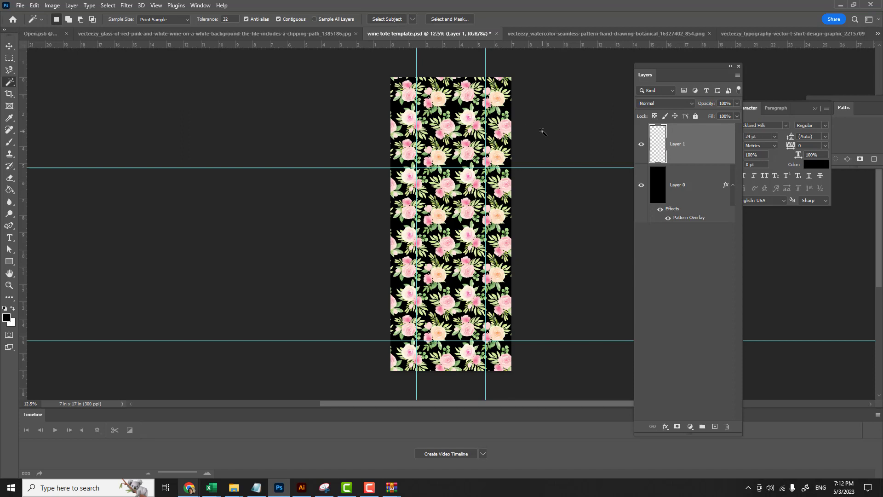
key(ctrl+v)
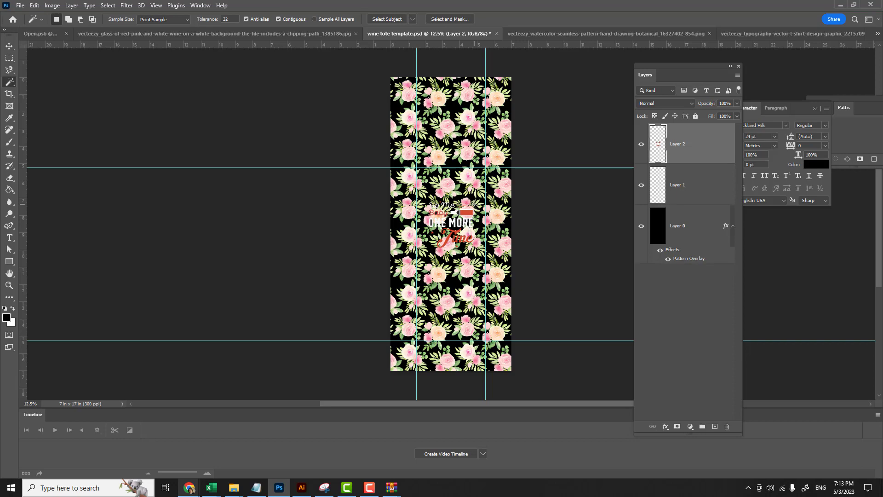
Scale the pasted quote on Layer 2 to about 155% so it spans the width between the two vertical guides
scroll(460, 216, up, 5)
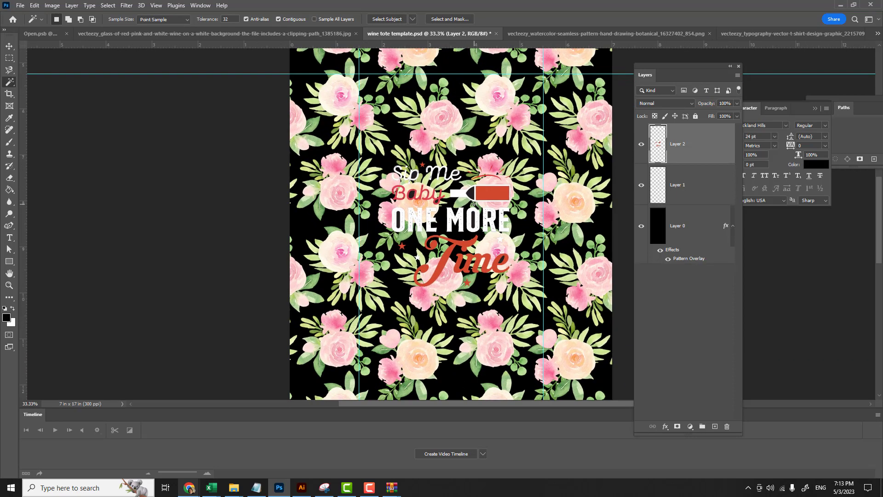
scroll(473, 203, up, 2)
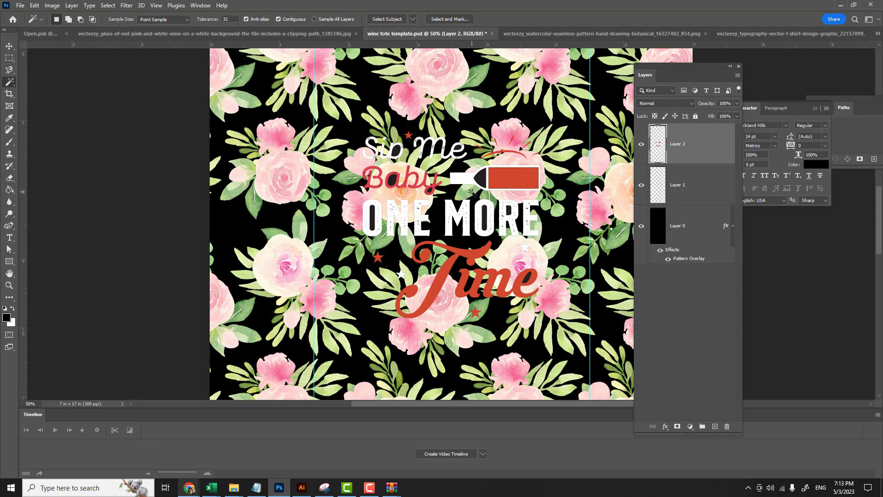
key(ctrl+t)
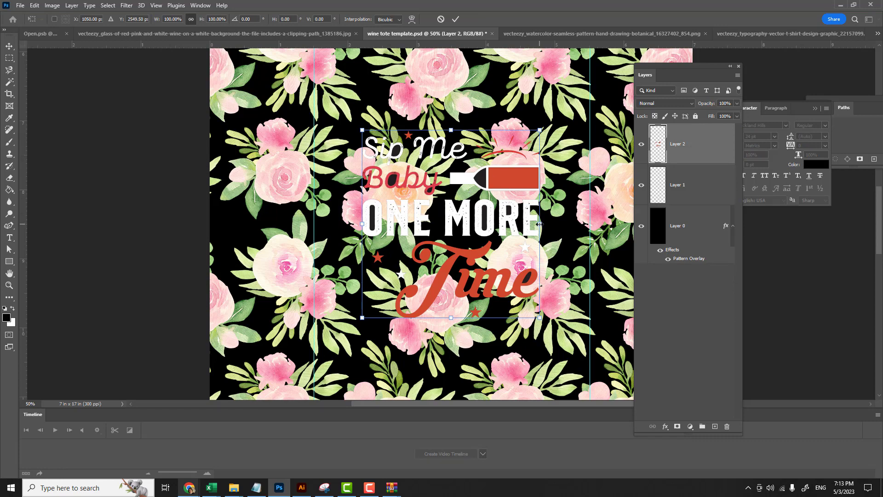
drag(539, 224, 590, 224)
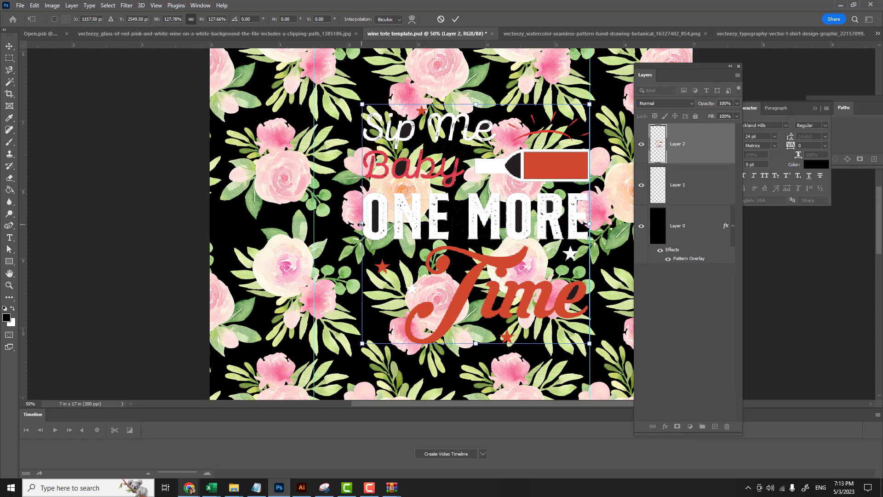
drag(362, 225, 312, 226)
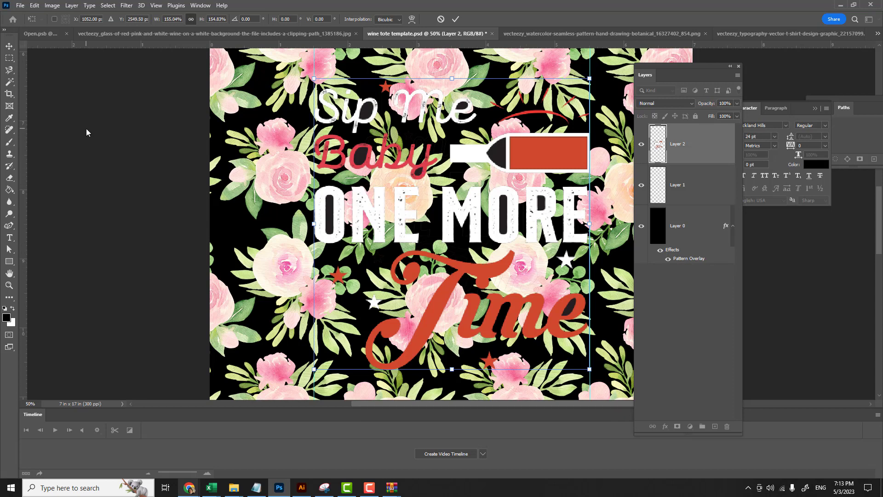
click(9, 118)
Select all the red parts of the quote on Layer 2 with the Magic Wand
click(11, 84)
click(9, 83)
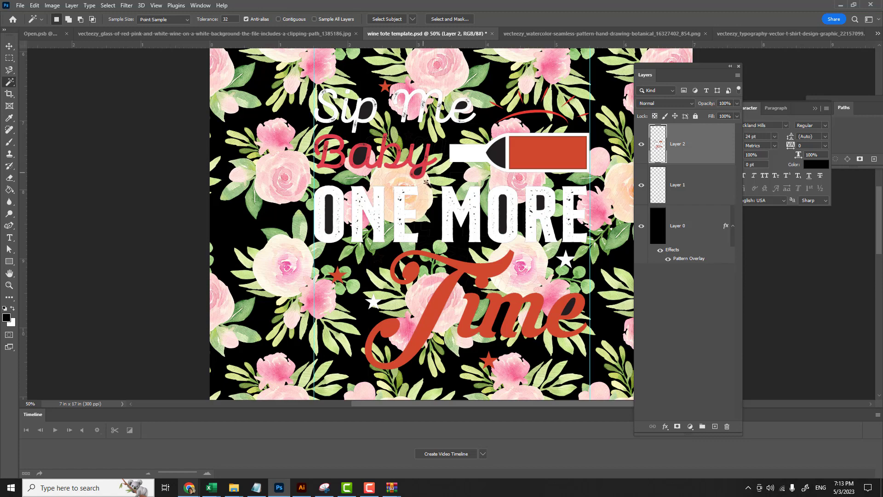
click(530, 159)
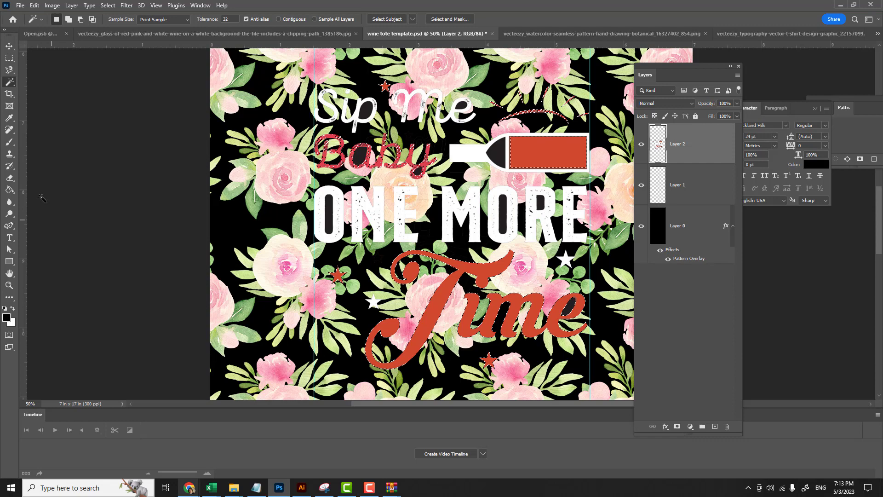
Sample the dark pink of a rose as the foreground colour and adjust it to #ee376e
click(10, 121)
right_click(9, 121)
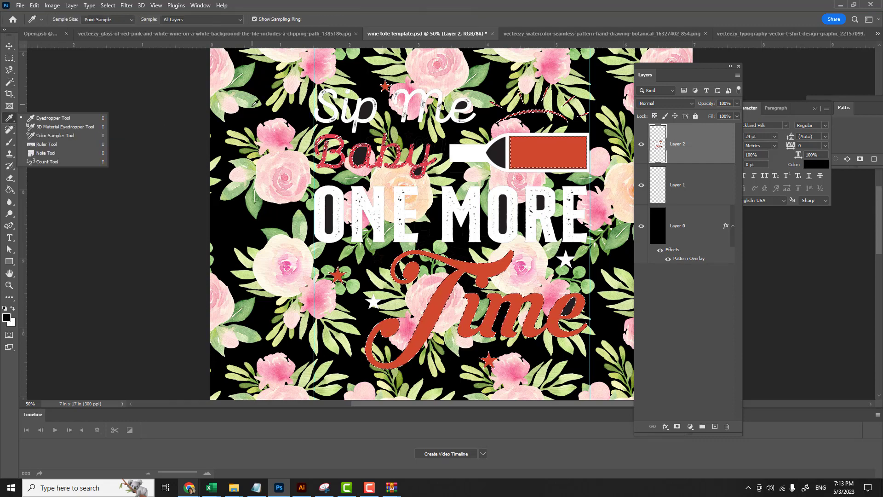
click(286, 139)
click(286, 139)
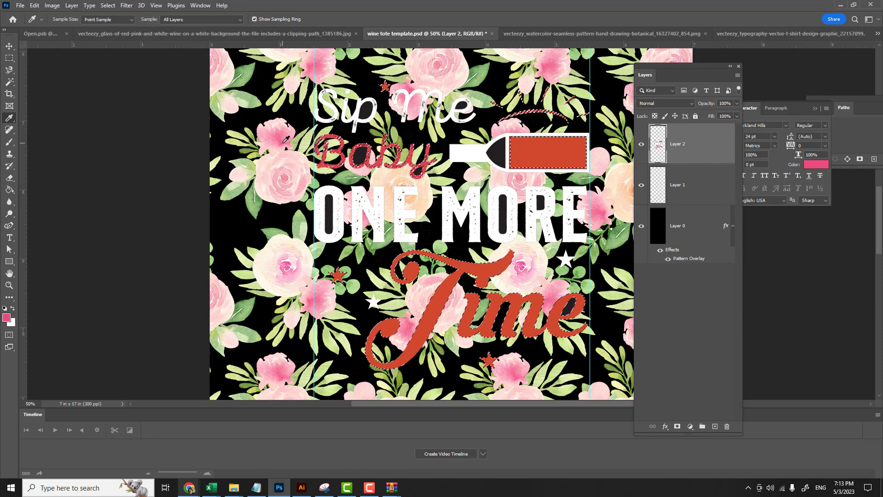
click(6, 318)
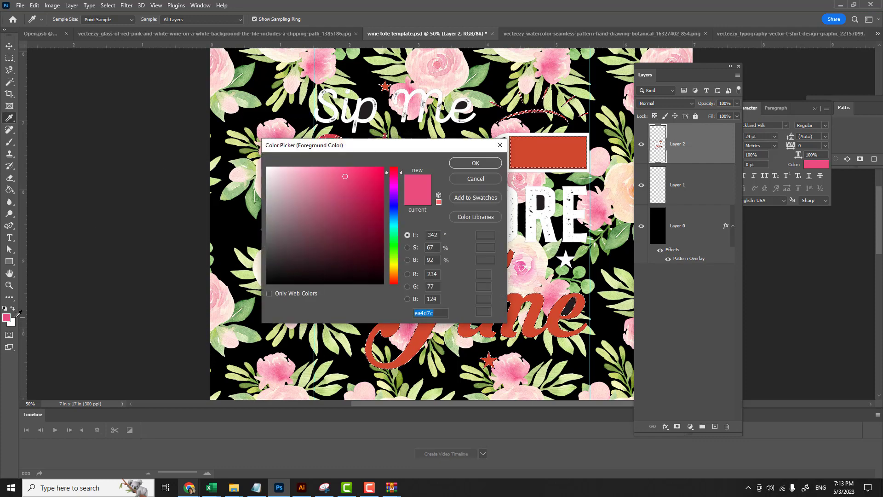
click(356, 172)
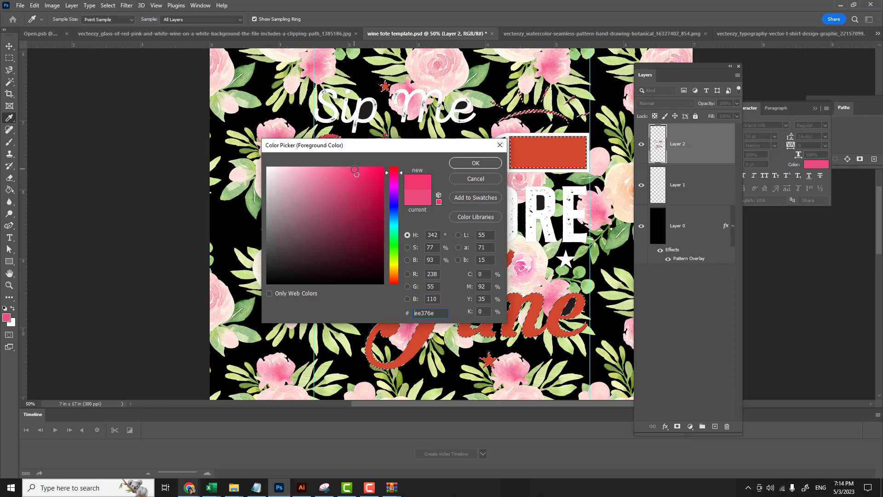
click(466, 163)
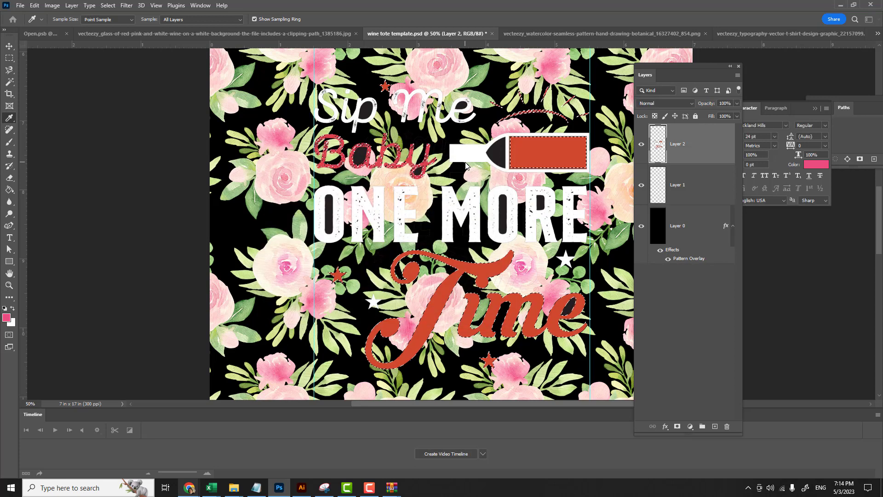
Fill the selected red parts of the quote with the pink foreground colour using the Paint Bucket and deselect
click(9, 190)
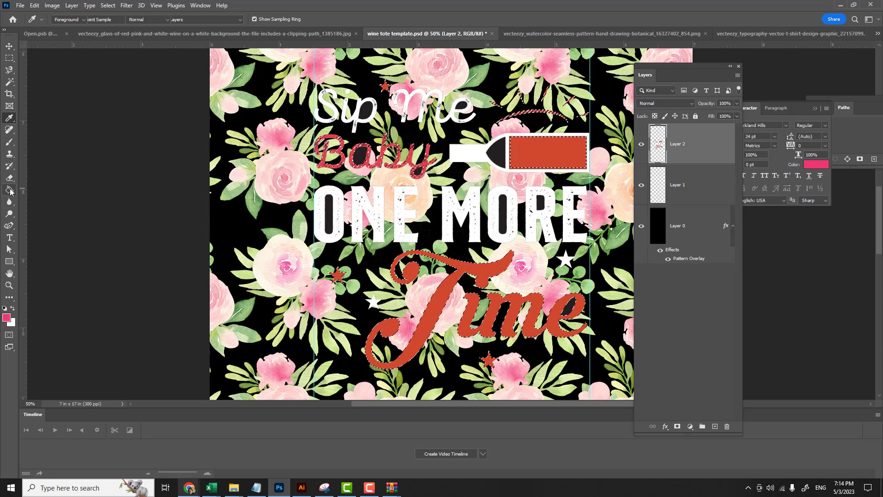
click(530, 154)
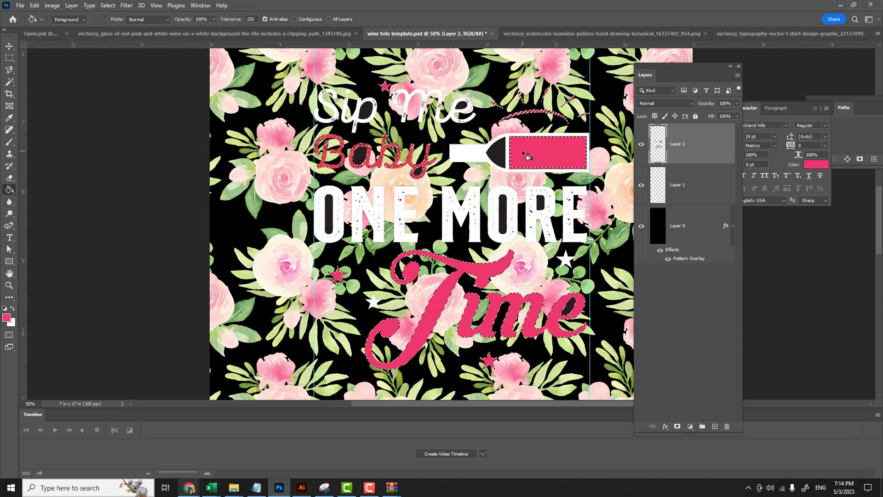
key(ctrl+d)
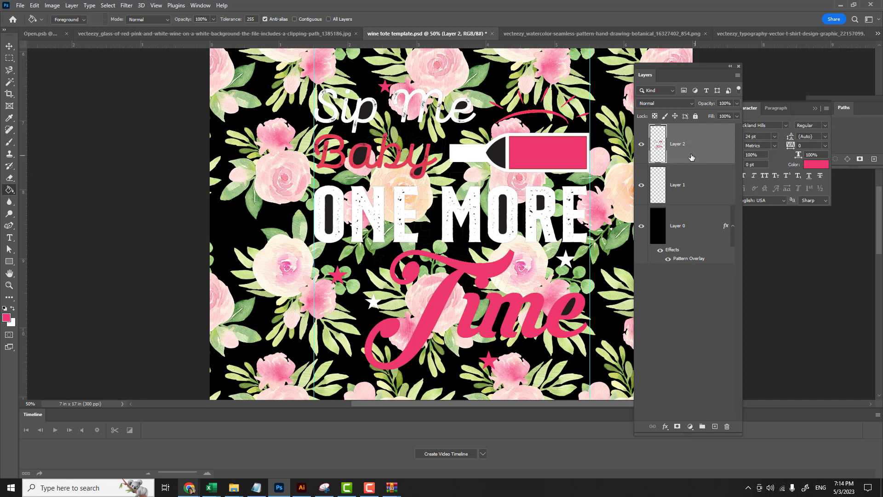
Add a Stroke effect to Layer 2 with a size of 169 px and an opacity of 95%
double_click(649, 174)
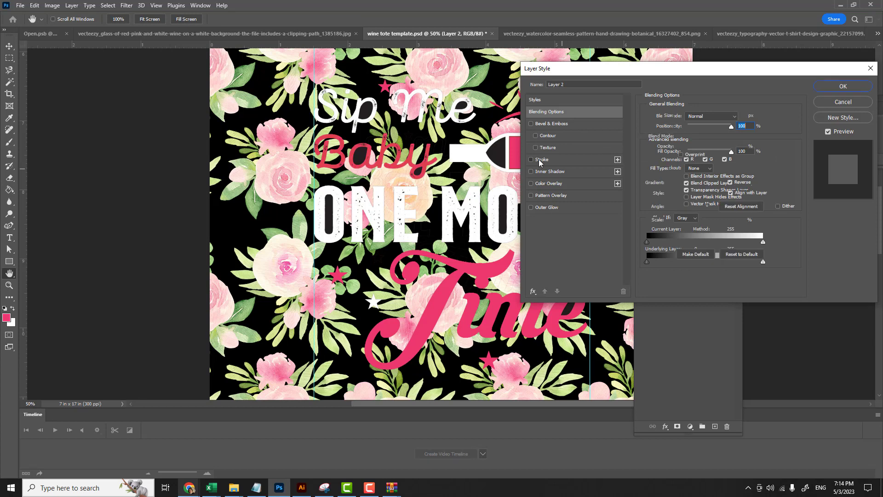
click(539, 159)
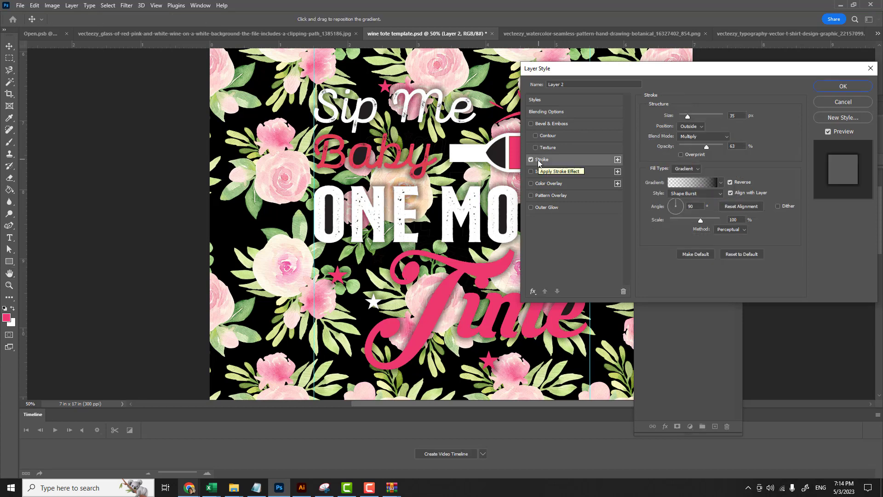
drag(642, 71, 713, 39)
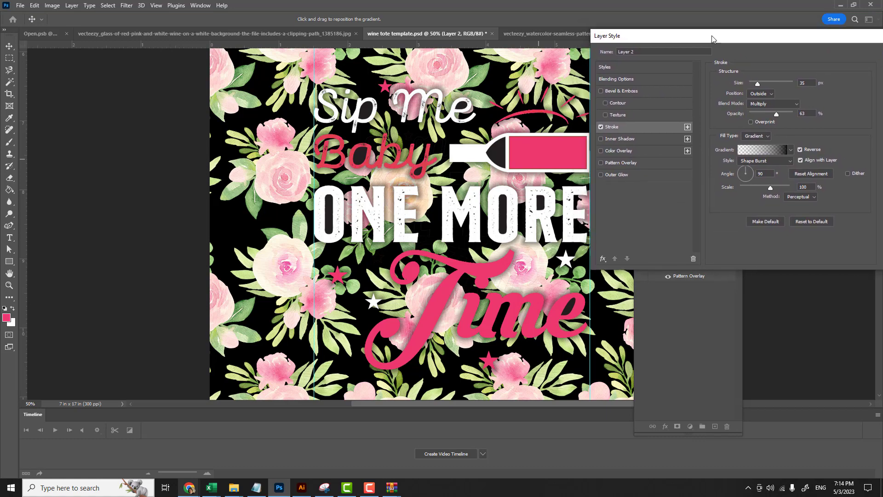
key(ctrl+minus)
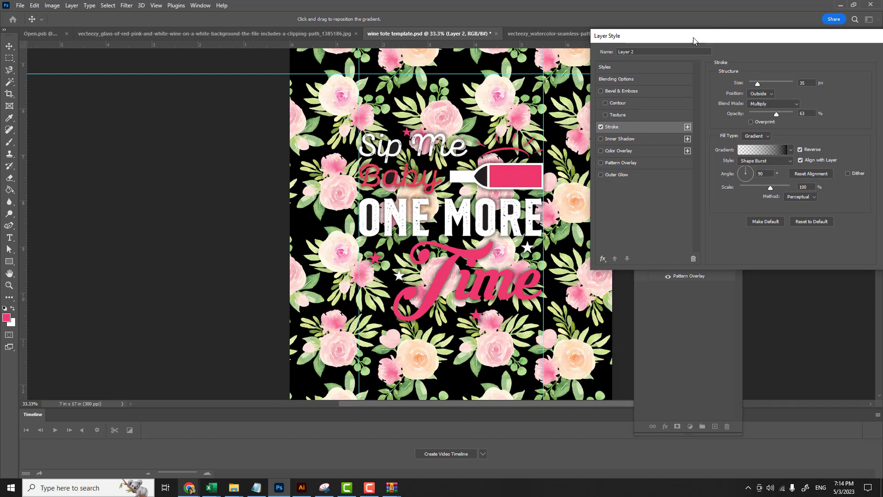
drag(694, 38, 370, 242)
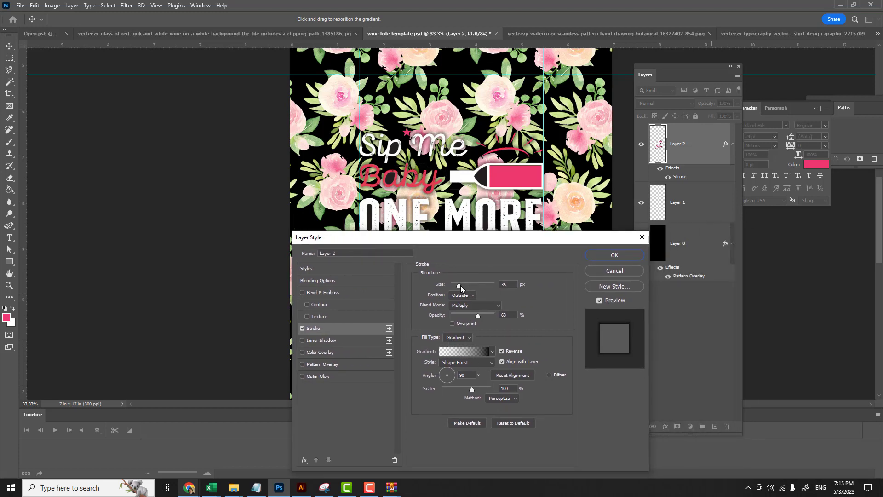
mouse_move(460, 286)
mouse_down()
mouse_move(477, 288)
mouse_move(460, 285)
mouse_move(493, 320)
mouse_up()
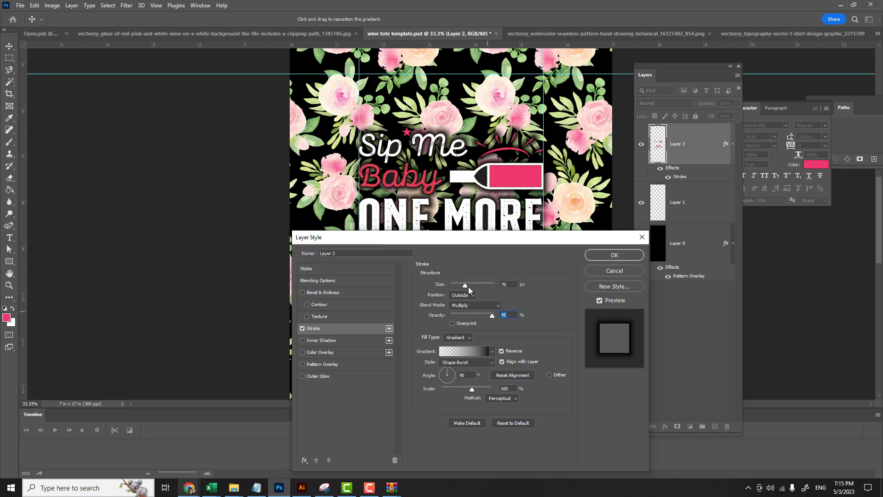
drag(465, 285, 481, 286)
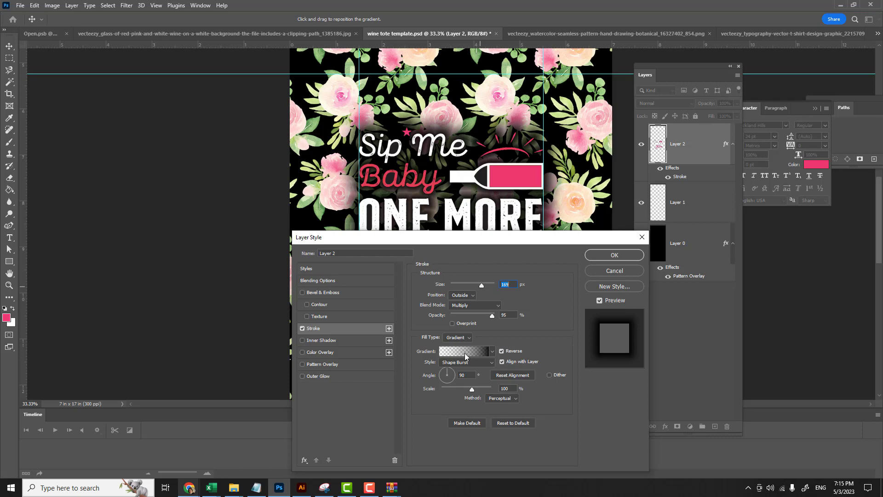
Set the stroke gradient's angle to 96° and move its 100% opacity stop to location 43, applying the layer style
click(454, 376)
mouse_move(453, 376)
mouse_down()
mouse_move(441, 380)
mouse_move(446, 368)
mouse_up()
click(460, 351)
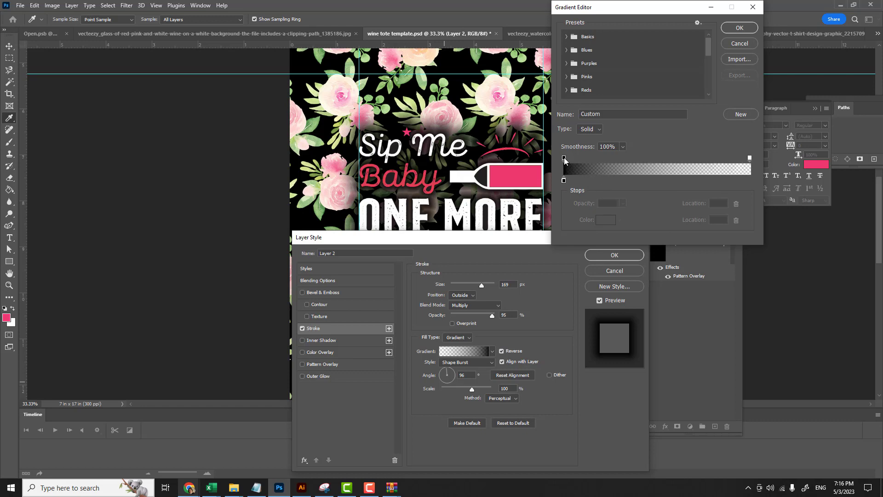
drag(564, 157, 641, 160)
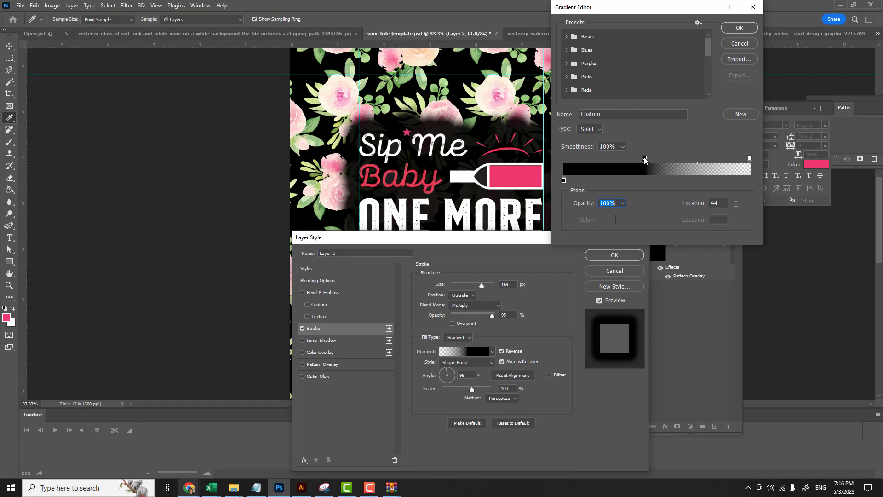
drag(644, 160, 649, 162)
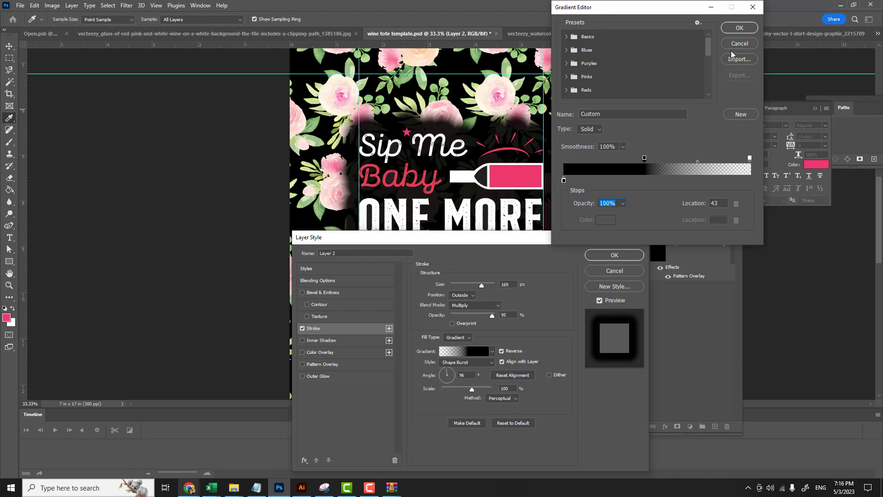
click(740, 28)
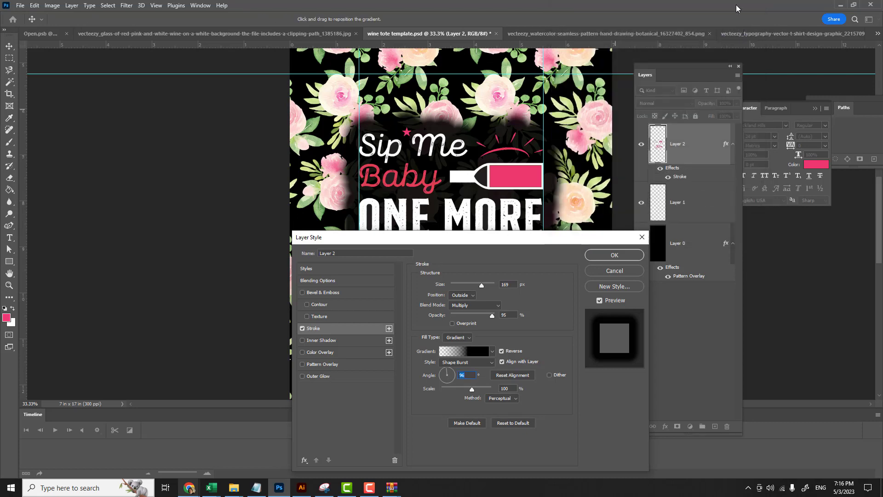
click(616, 255)
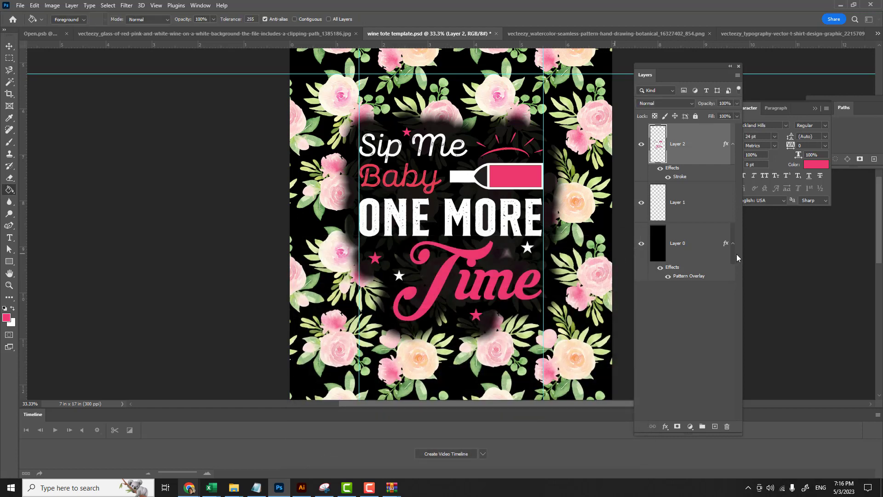
Turn off Auto-Select for the Move tool so that dragging affects only the chosen layer
key(ctrl+minus)
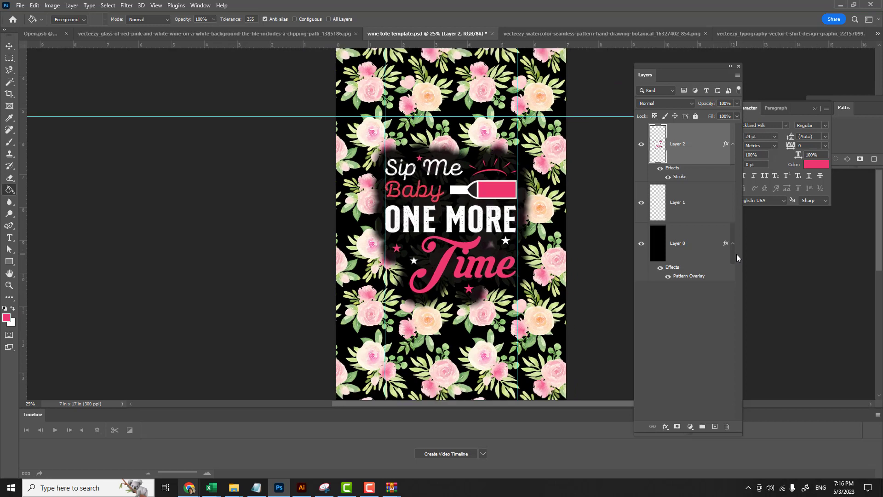
key(ctrl+minus)
key(ctrl+minus)
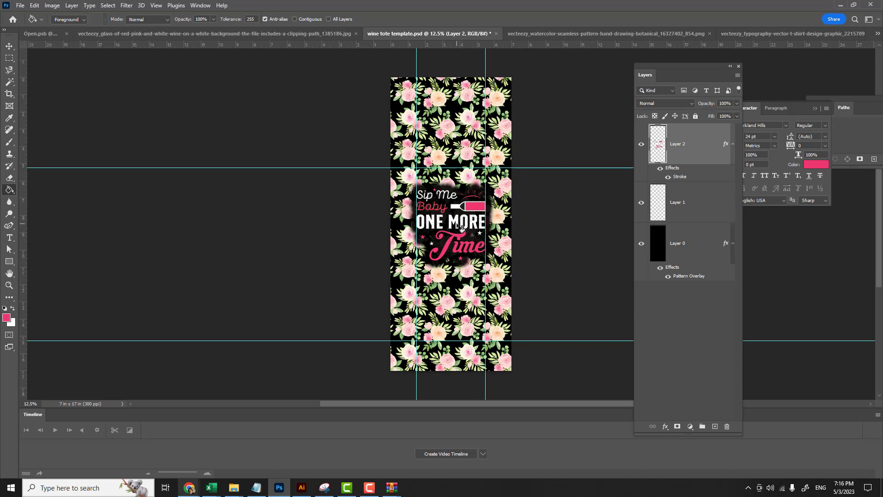
click(10, 46)
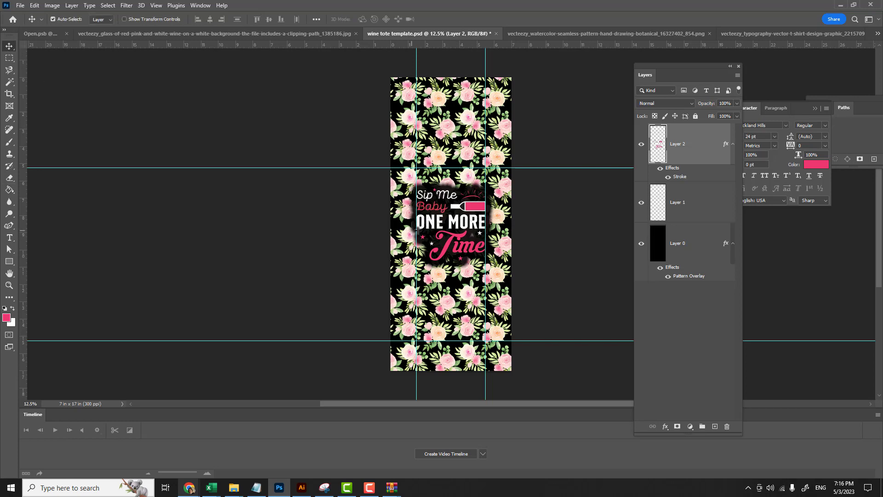
mouse_move(454, 228)
mouse_down()
mouse_move(451, 236)
mouse_move(451, 227)
mouse_up()
click(699, 153)
mouse_move(454, 233)
mouse_down()
mouse_move(454, 242)
mouse_move(454, 233)
mouse_up()
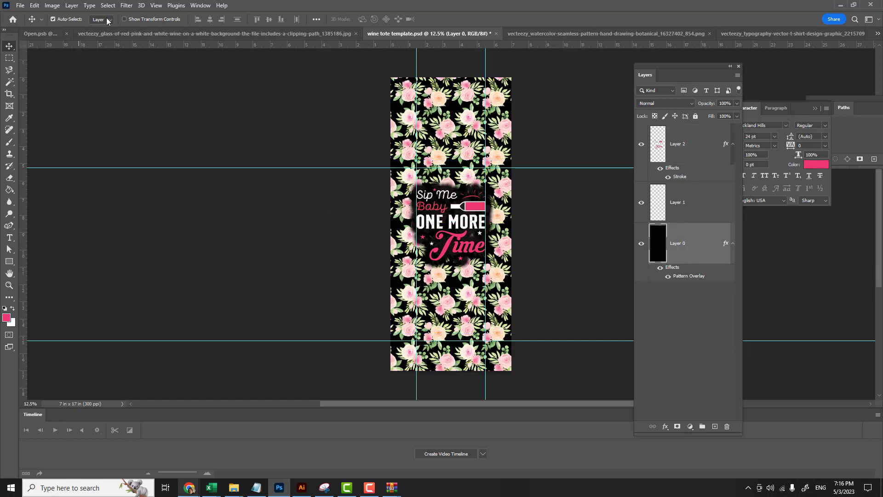
click(53, 19)
Move the quote on Layer 2 down toward the middle of the area between the two horizontal guides
click(697, 146)
drag(456, 229, 456, 244)
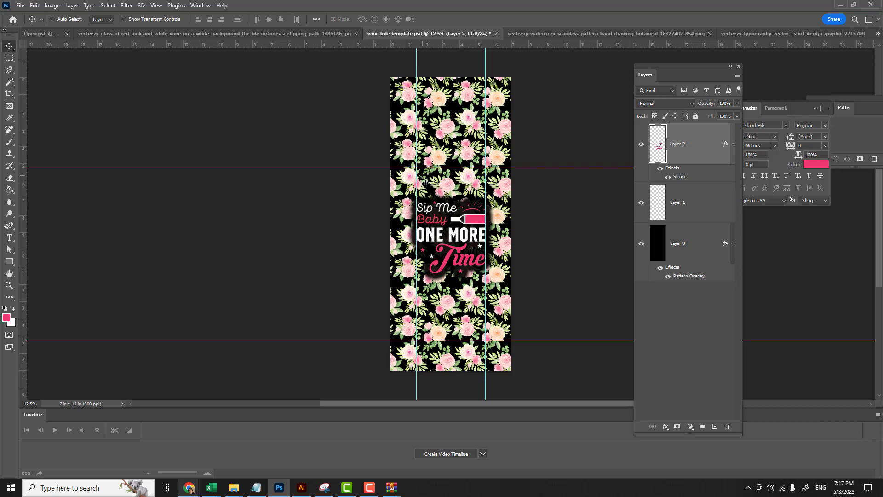
right_click(701, 154)
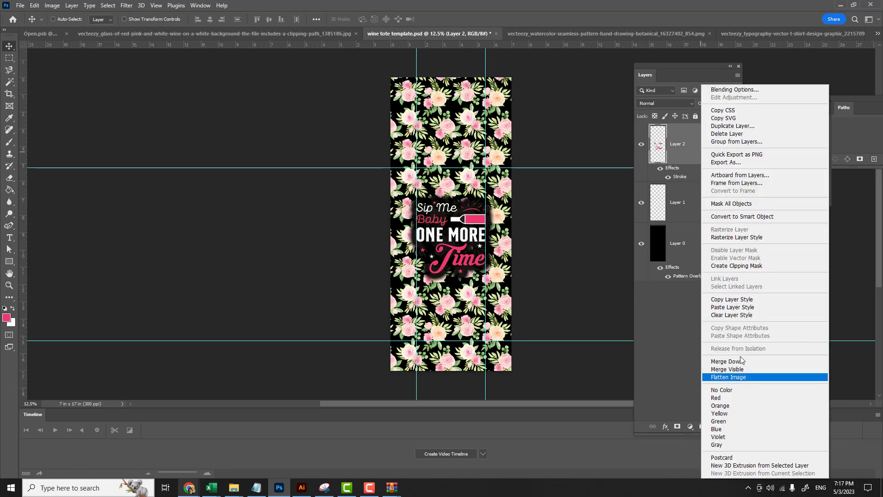
click(686, 157)
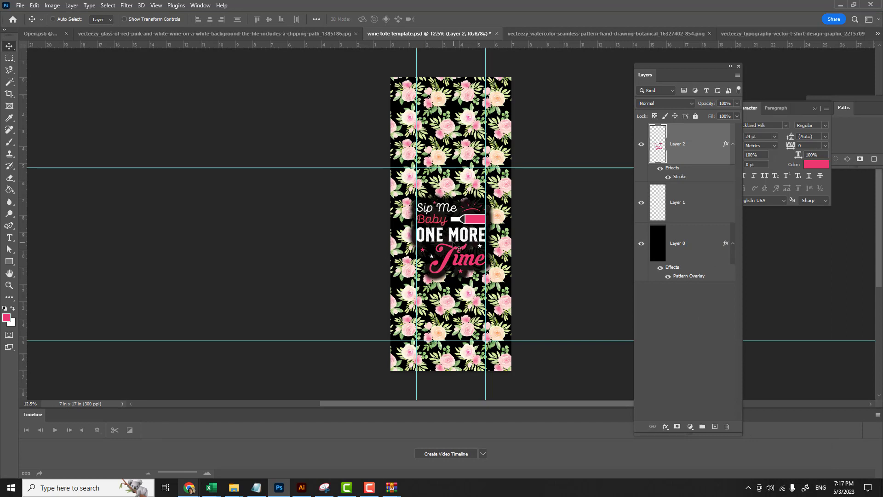
drag(455, 232, 463, 248)
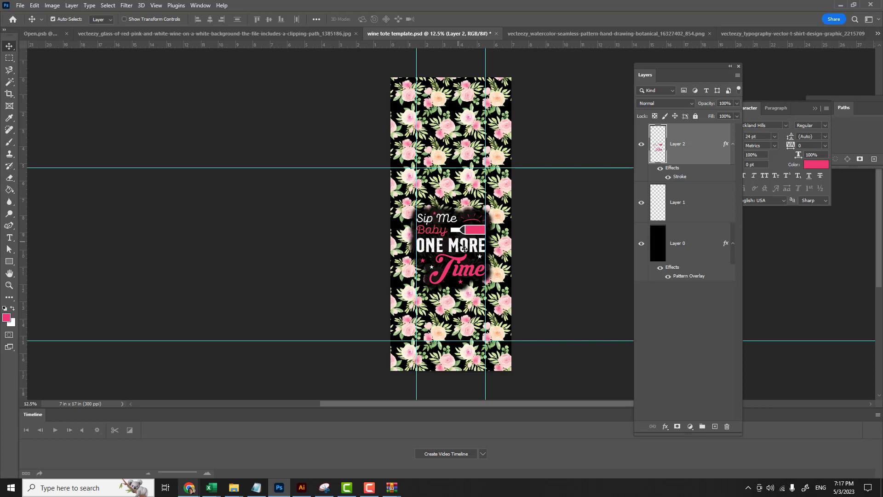
Stretch the quote on Layer 2 downward to about 115.8% height, keeping its width at 100%
key(ctrl+t)
drag(452, 284, 453, 281)
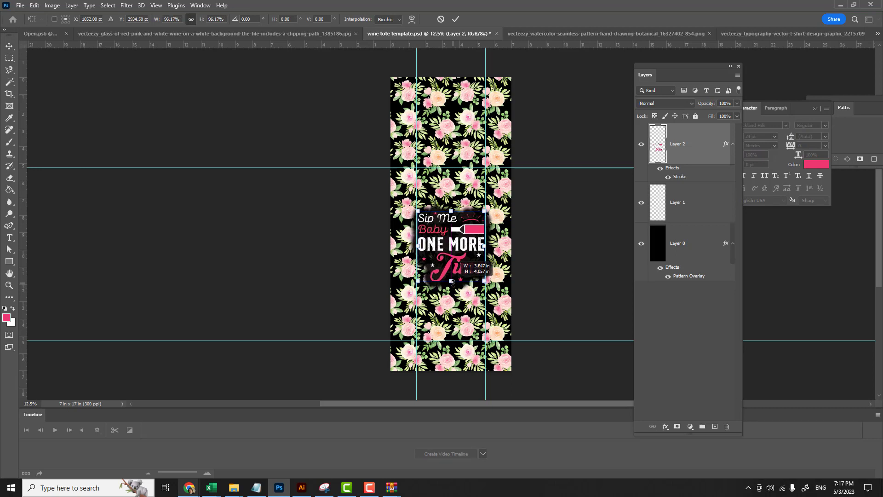
drag(452, 282, 453, 297)
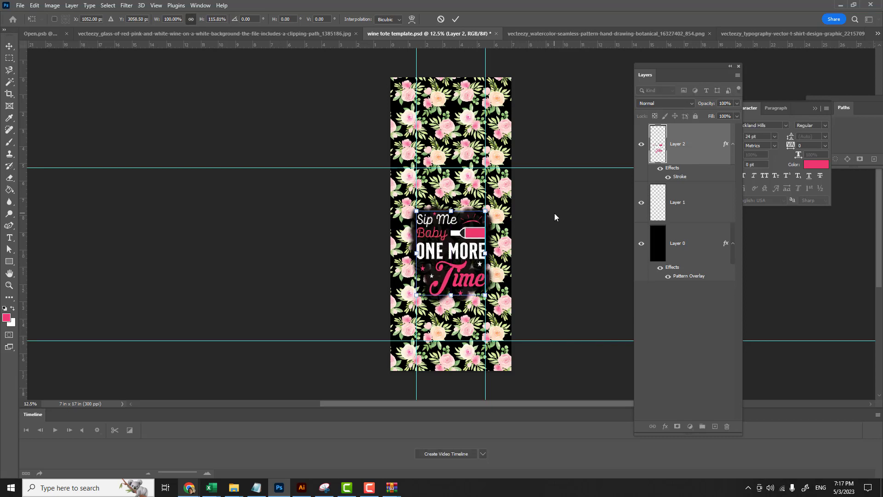
key(Return)
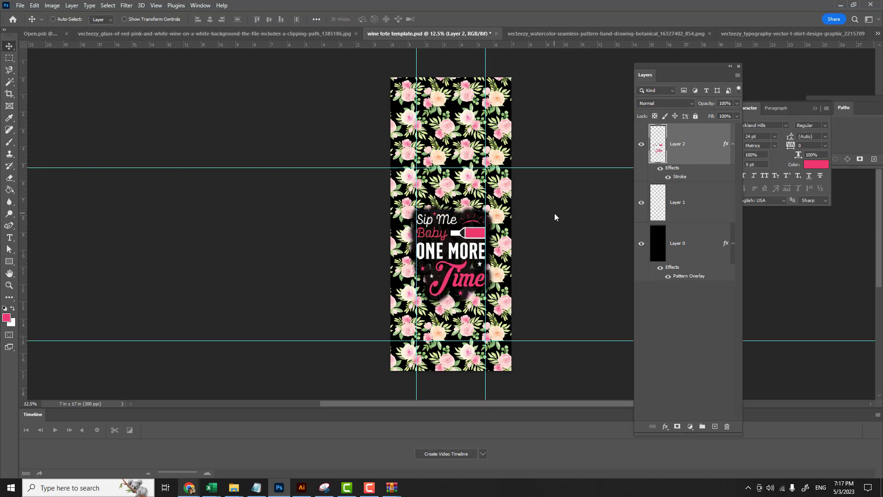
Add a line of horizontal placeholder text above the quote, near the upper horizontal guide, at 72 pt in Auckland Hills
click(10, 239)
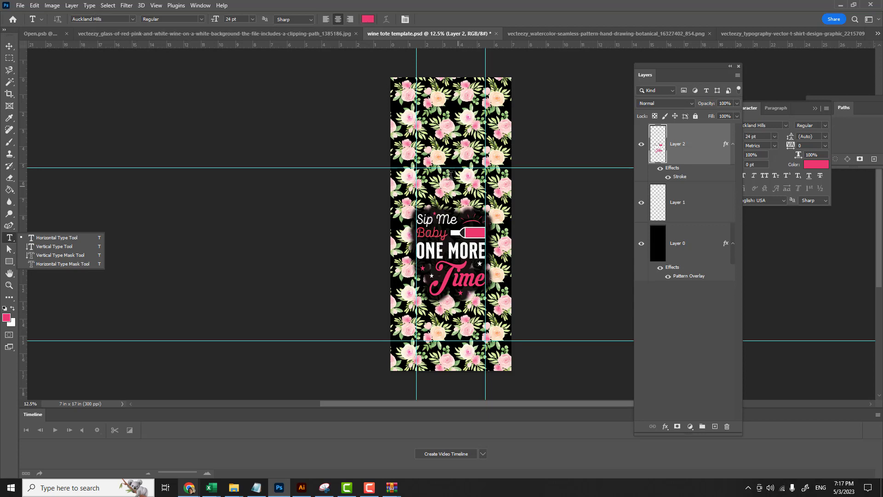
click(450, 175)
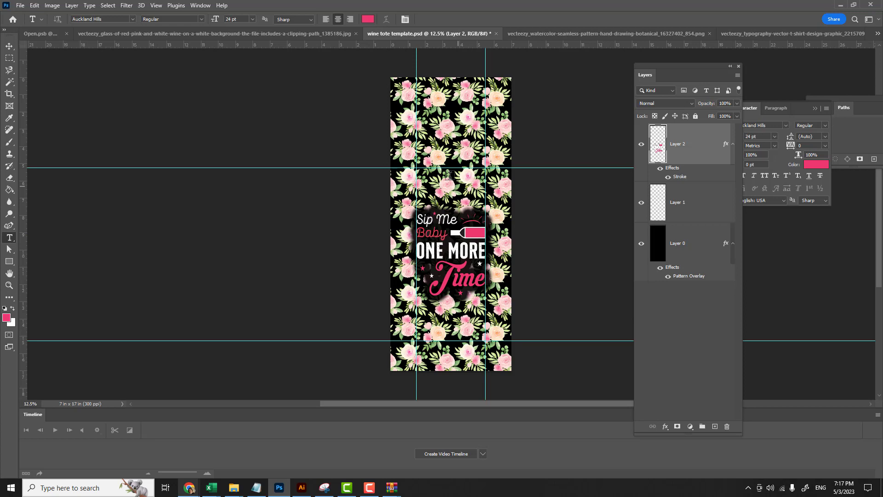
click(450, 176)
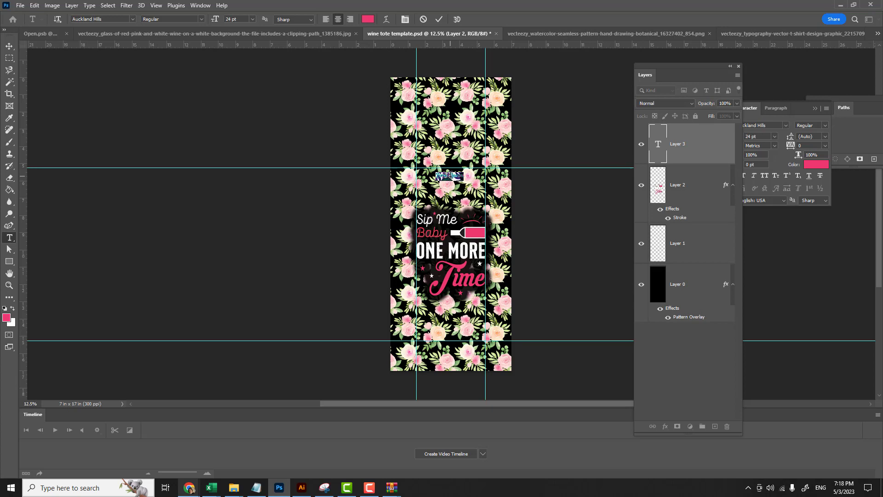
click(252, 20)
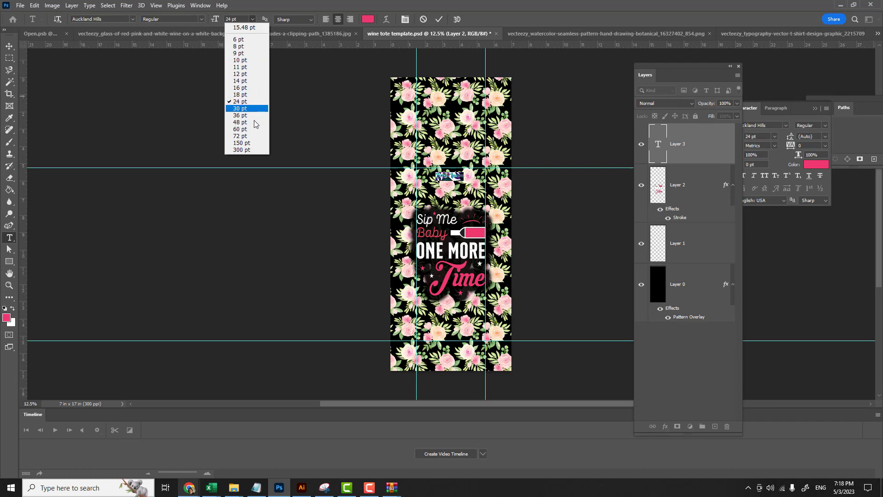
click(244, 136)
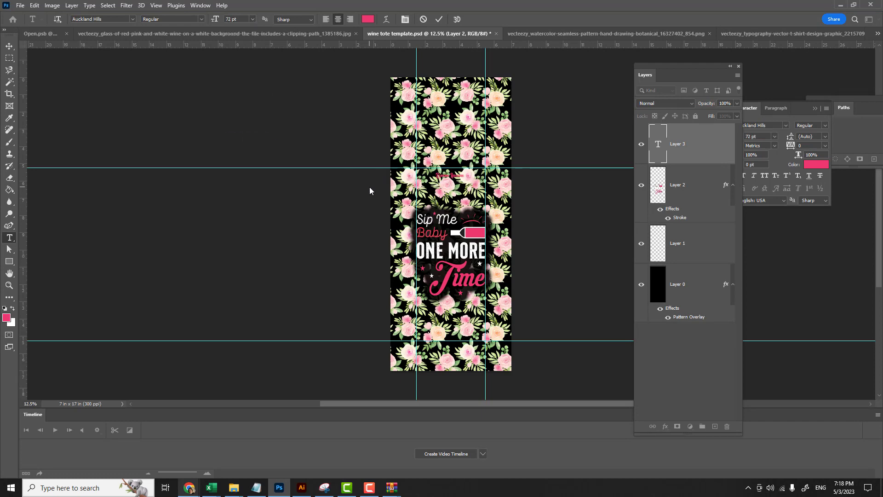
key(ctrl+Return)
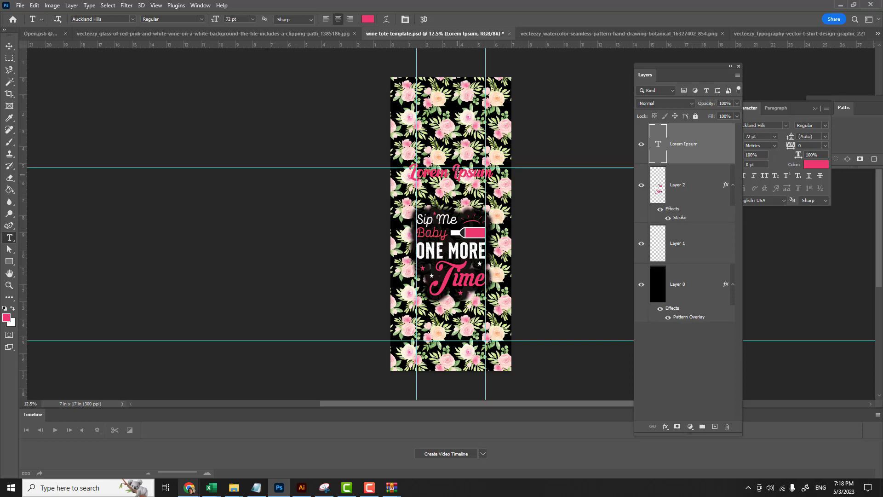
Replace the placeholder text above the quote with the customer's first name
double_click(428, 174)
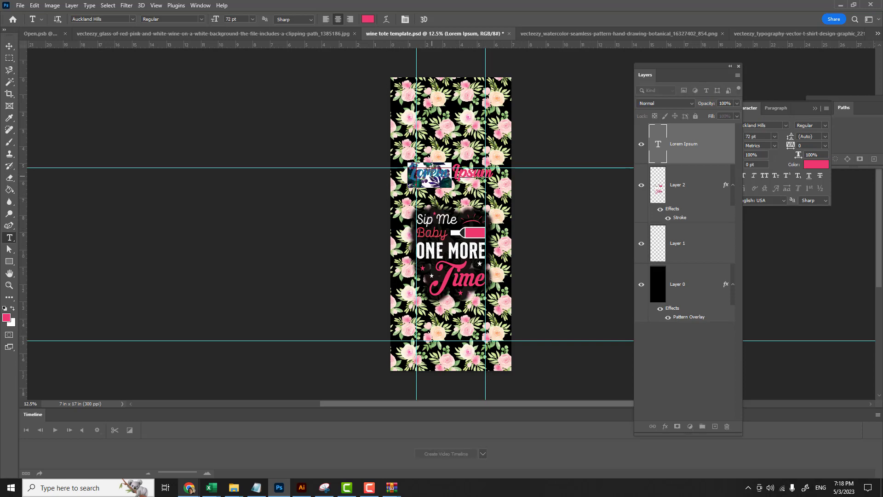
key(ctrl+a)
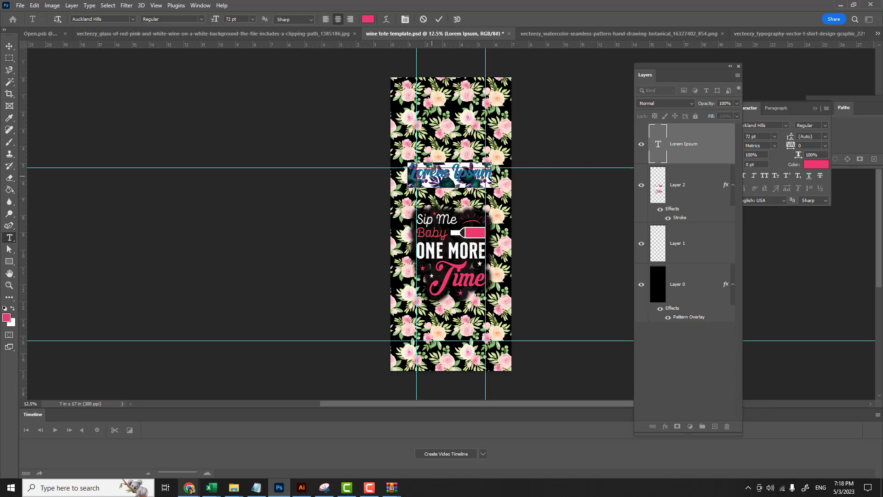
key(BackSpace)
text(Jenn)
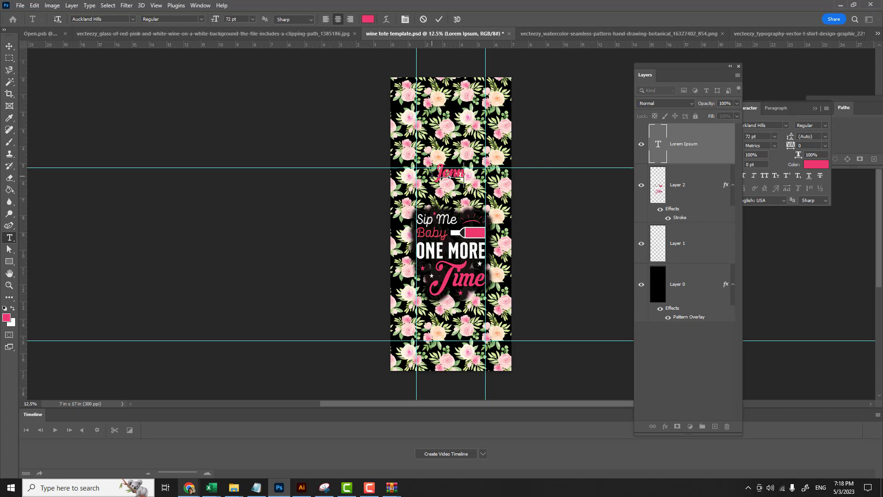
key(BackSpace)
key(BackSpace)
key(BackSpace)
key(BackSpace)
text(Cassandra)
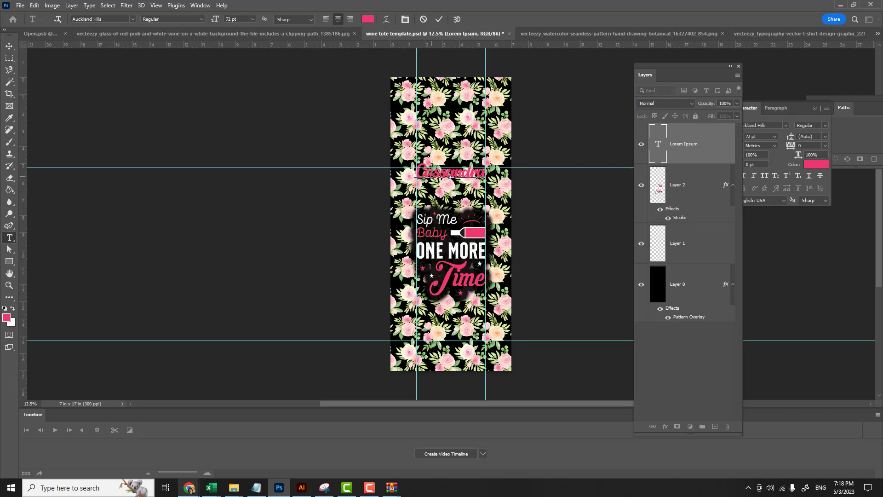
click(9, 46)
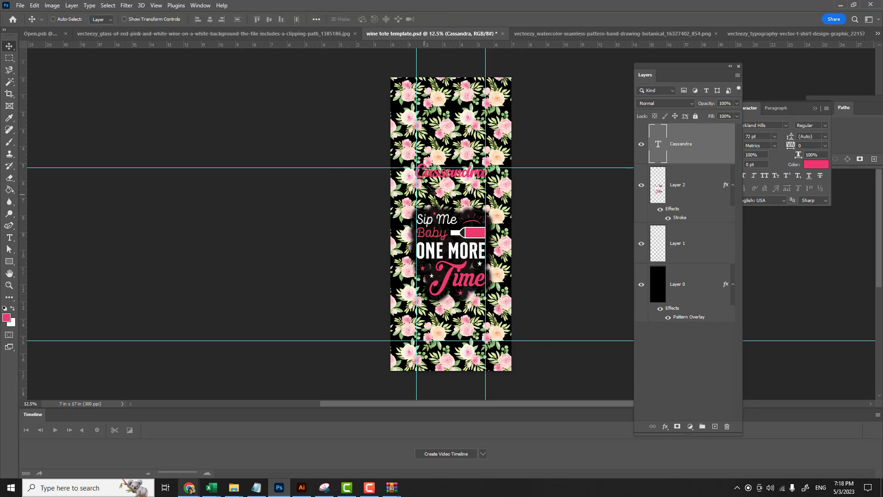
Copy the layer style of the quote on Layer 2 and paste it onto the name text layer
right_click(702, 184)
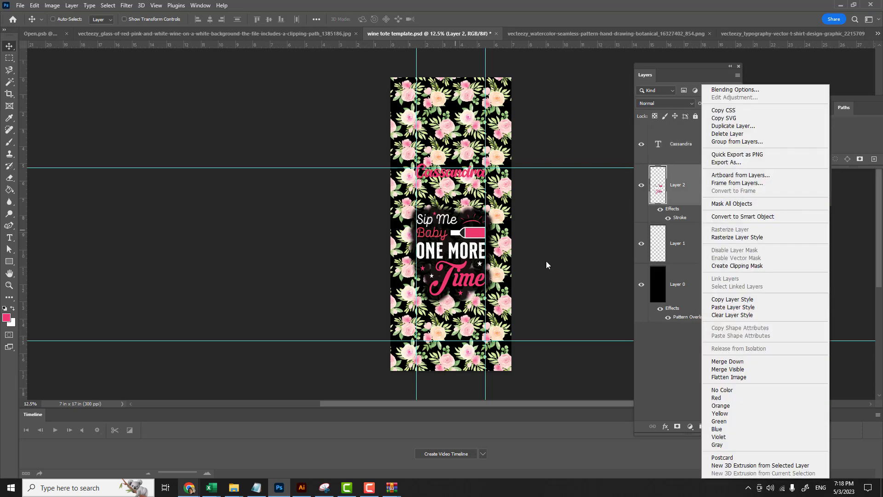
click(724, 300)
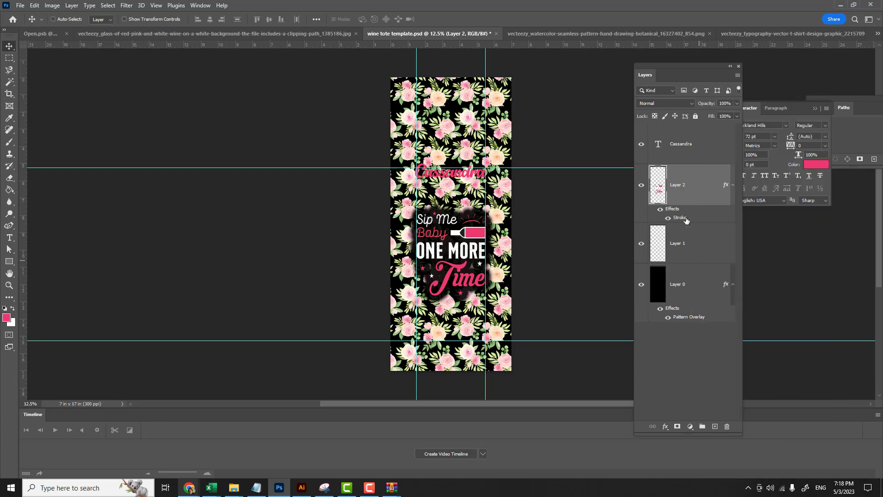
click(693, 157)
right_click(694, 157)
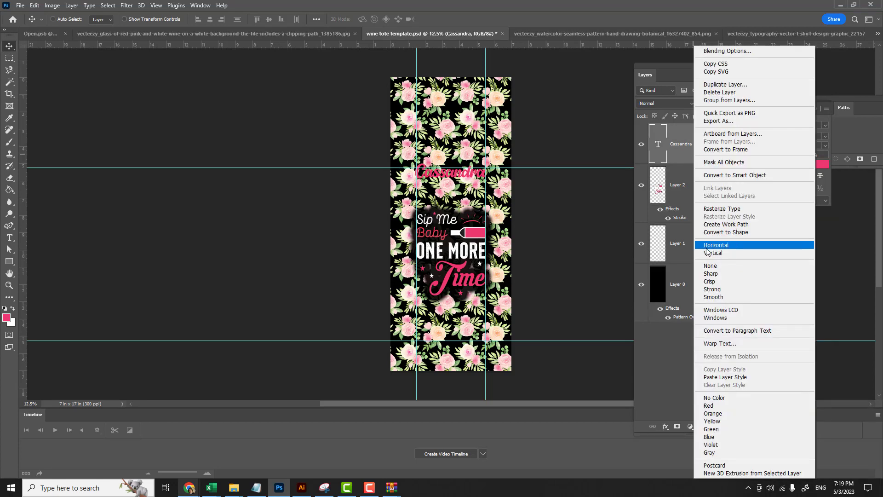
click(719, 378)
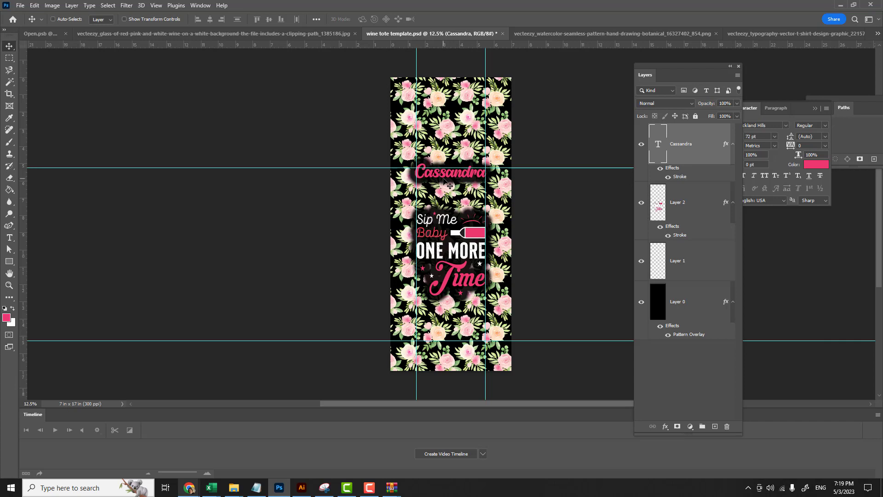
Set the name text's stroke to 81 px size and 94% opacity, and move the name just below the upper horizontal guide
double_click(681, 178)
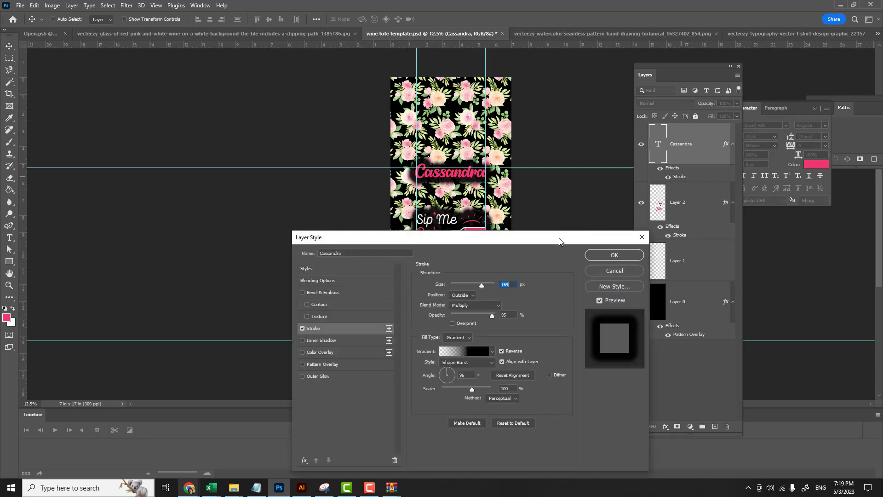
drag(647, 212, 828, 131)
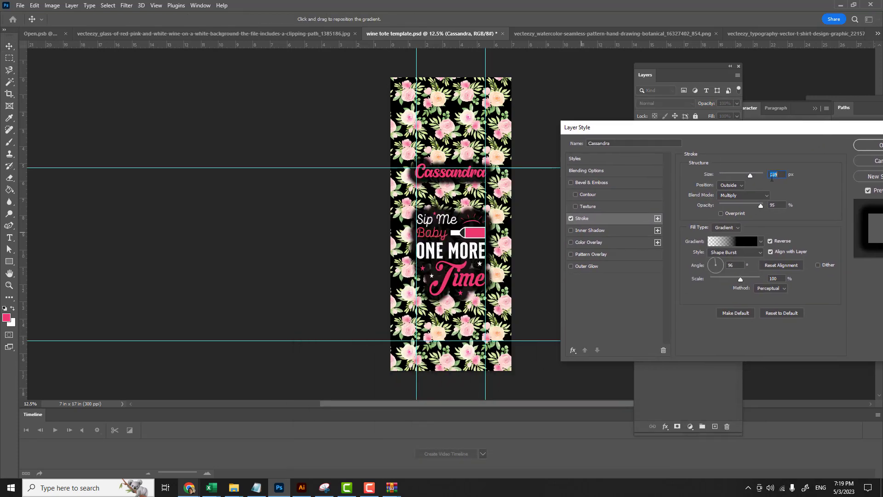
drag(749, 175, 738, 174)
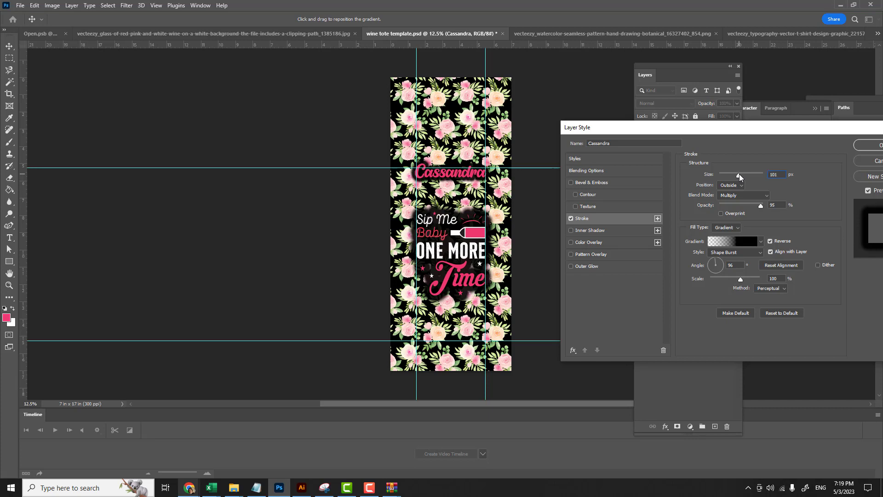
drag(739, 174, 736, 174)
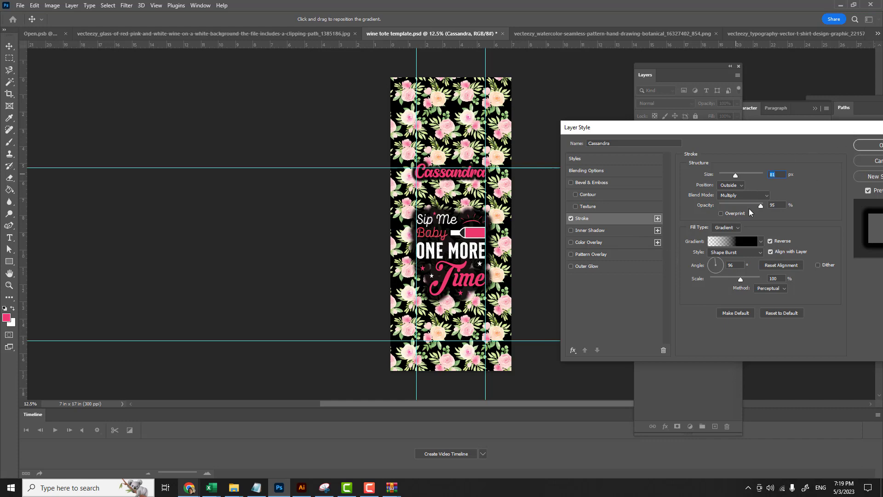
drag(764, 207, 758, 206)
drag(764, 134, 729, 123)
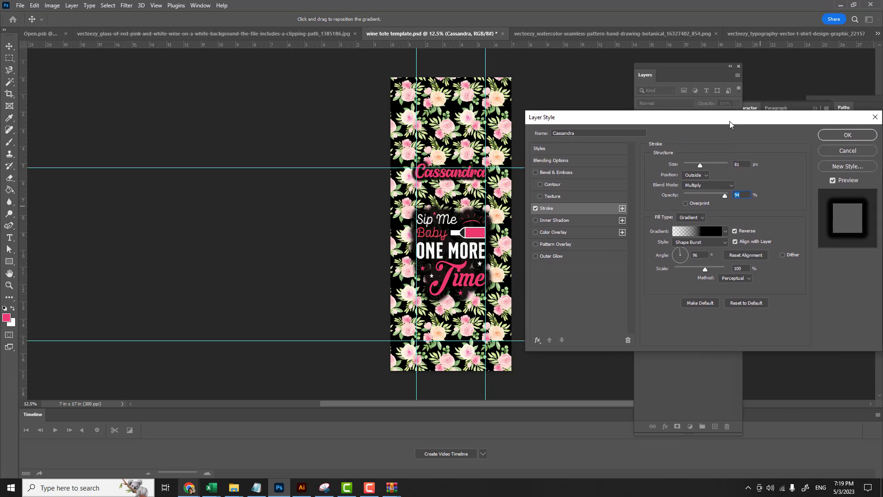
click(847, 135)
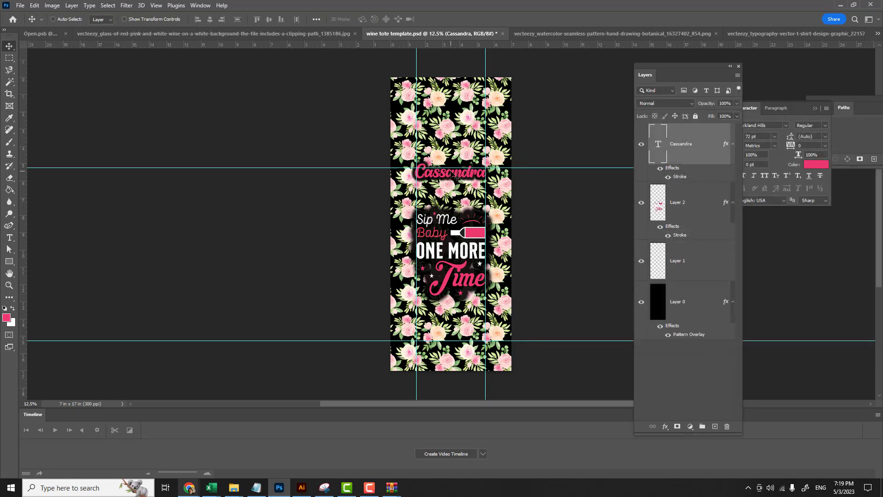
drag(457, 180, 452, 186)
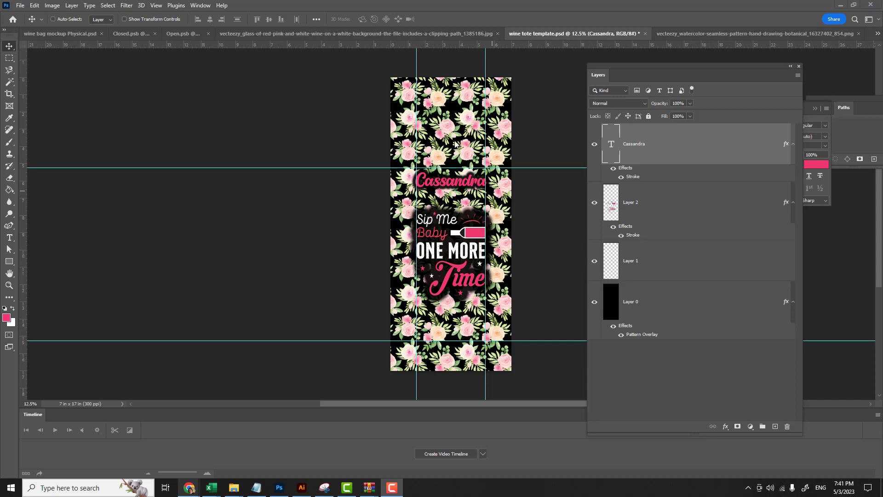
Select the whole wine tote canvas and copy it merged from all visible layers
click(456, 144)
key(ctrl+a)
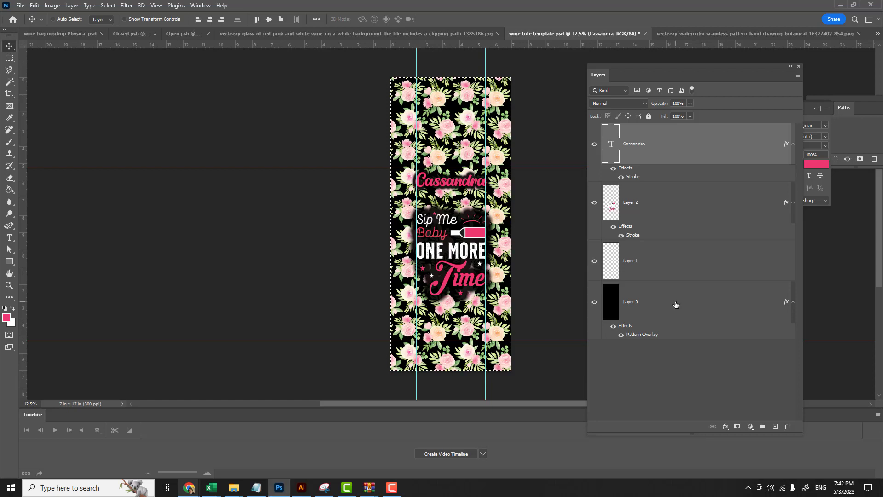
key(ctrl+shift+c)
In wine bag mockup Physical.psd, open the contents of the "Closed - Click Icon to Add Art" smart object
click(79, 35)
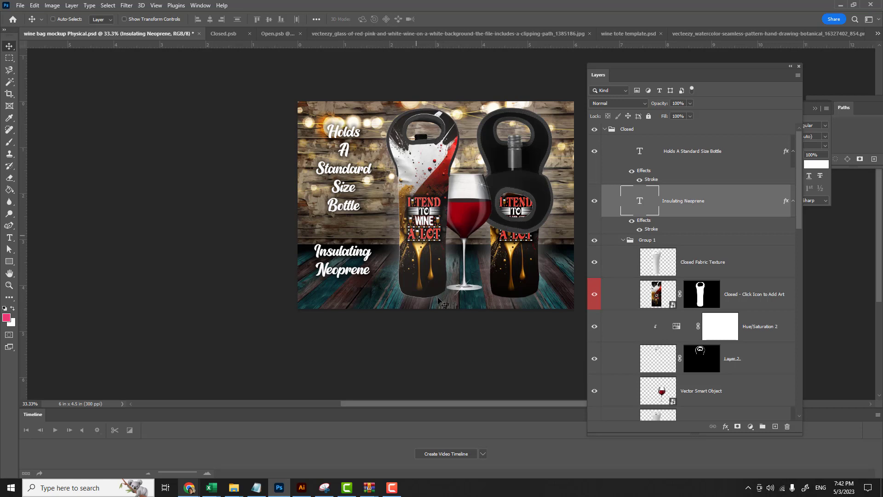
scroll(653, 226, down, 3)
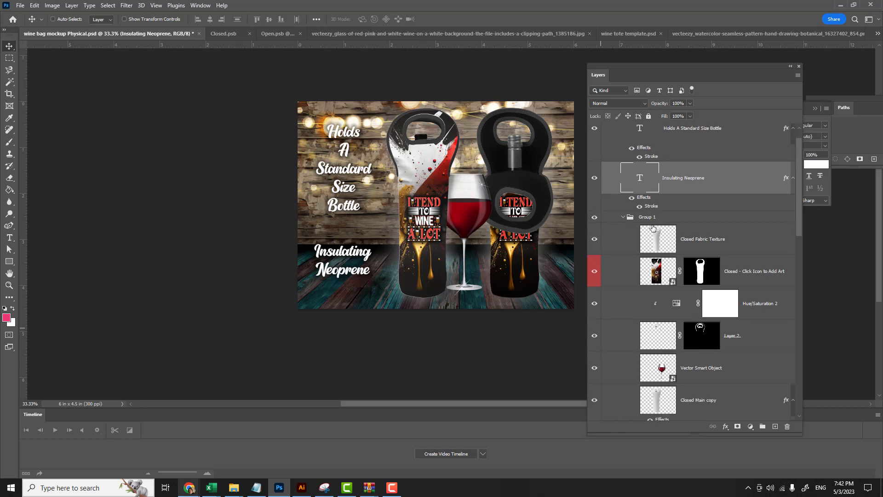
scroll(654, 223, down, 1)
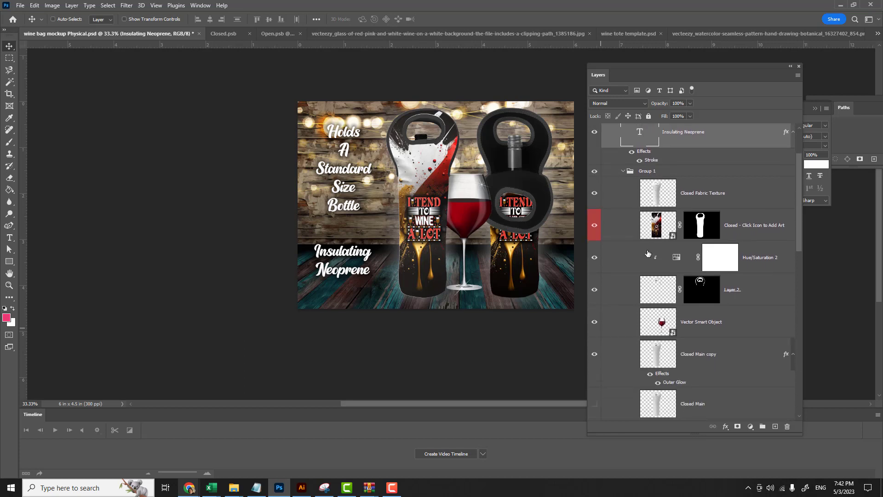
double_click(655, 227)
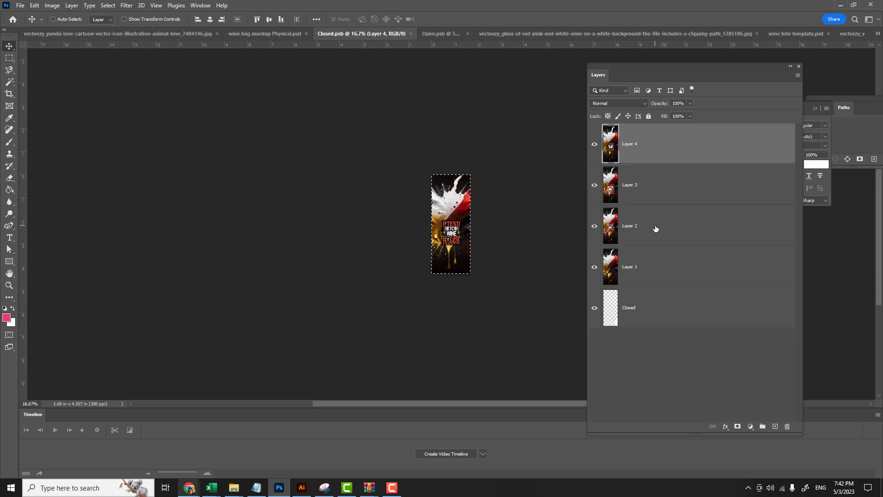
Delete Layers 1 to 4 with the old artwork from Closed.psb, keeping only the Closed layer
click(654, 187)
shift+click(649, 260)
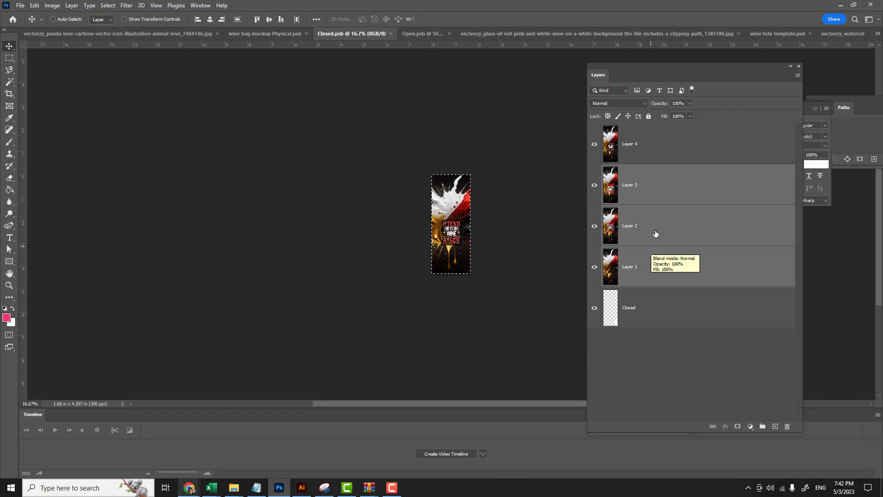
click(651, 158)
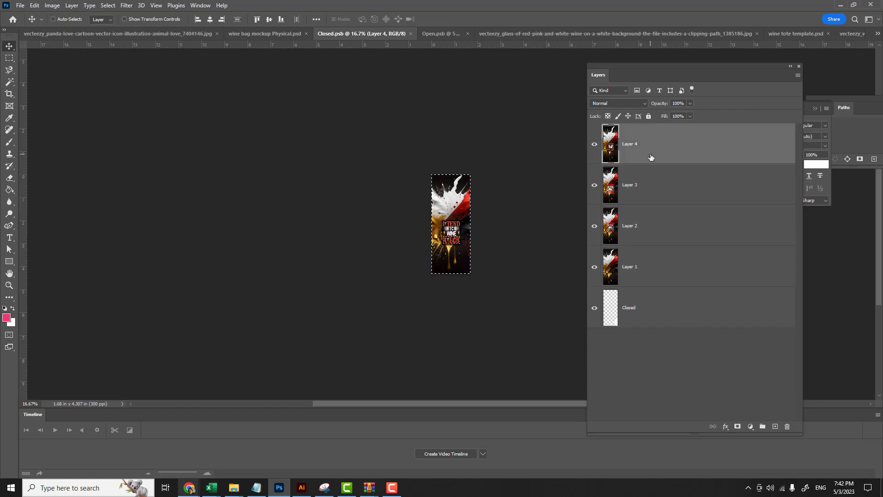
key(Delete)
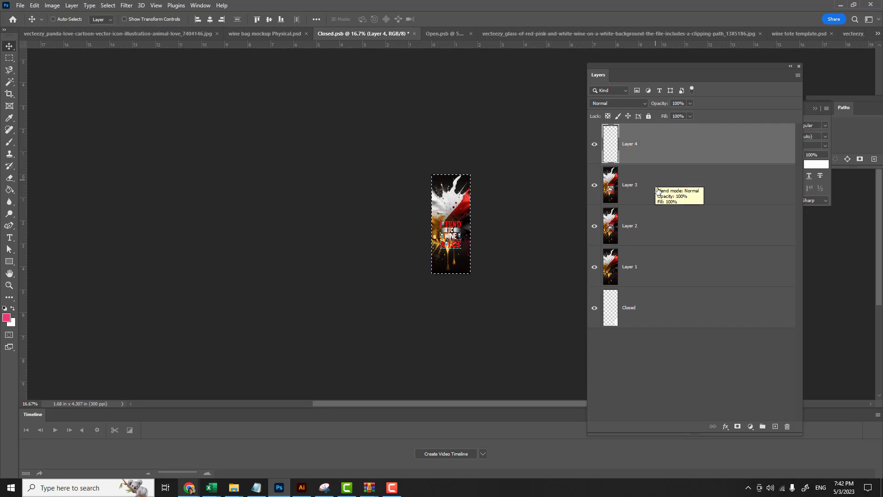
click(787, 427)
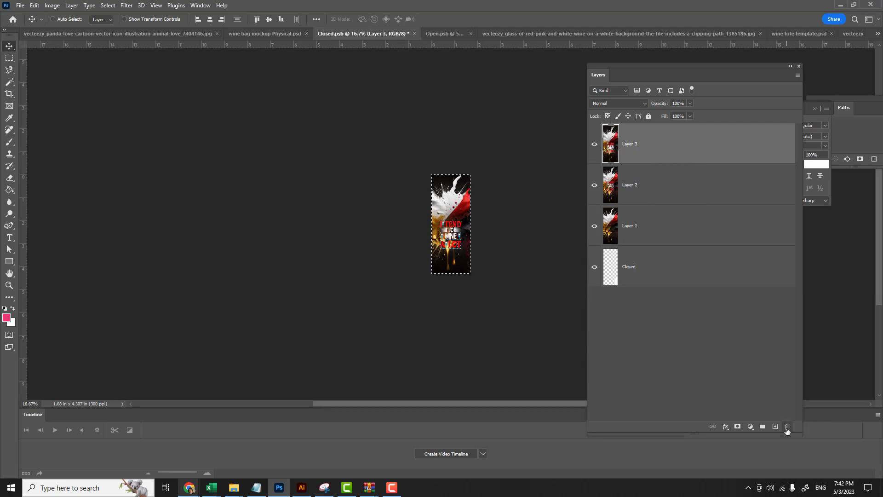
click(788, 427)
click(787, 427)
click(787, 427)
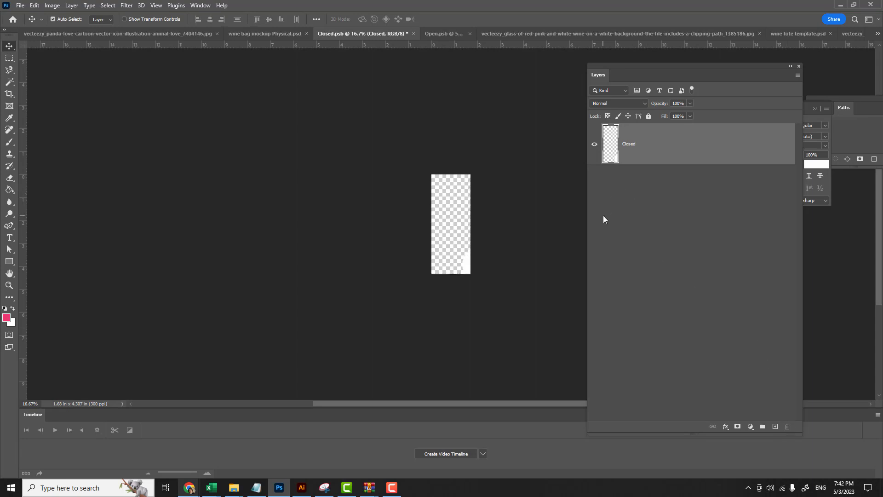
Paste the merged tote design into Closed.psb and scale it to about 26% so it covers the whole canvas
key(ctrl+v)
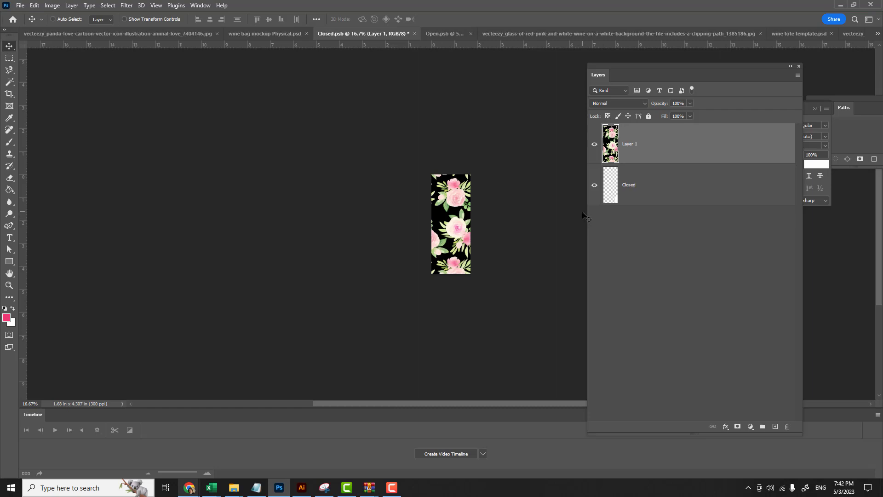
key(ctrl+t)
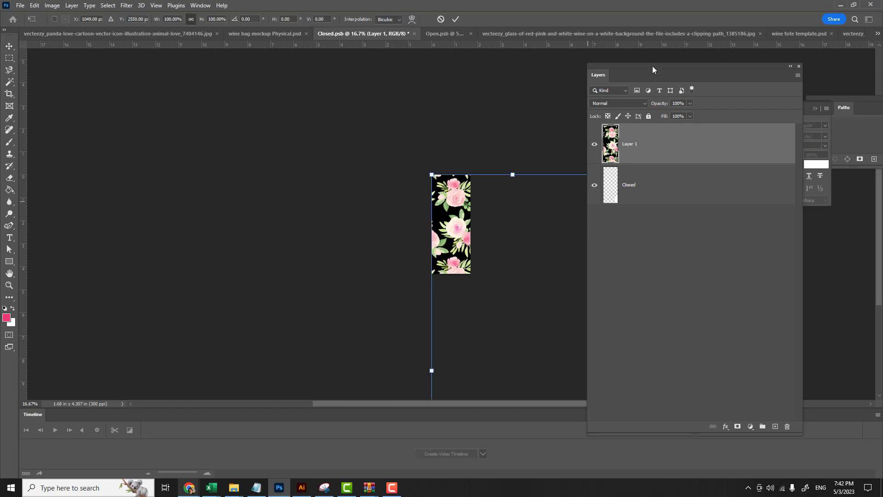
drag(649, 69, 683, 84)
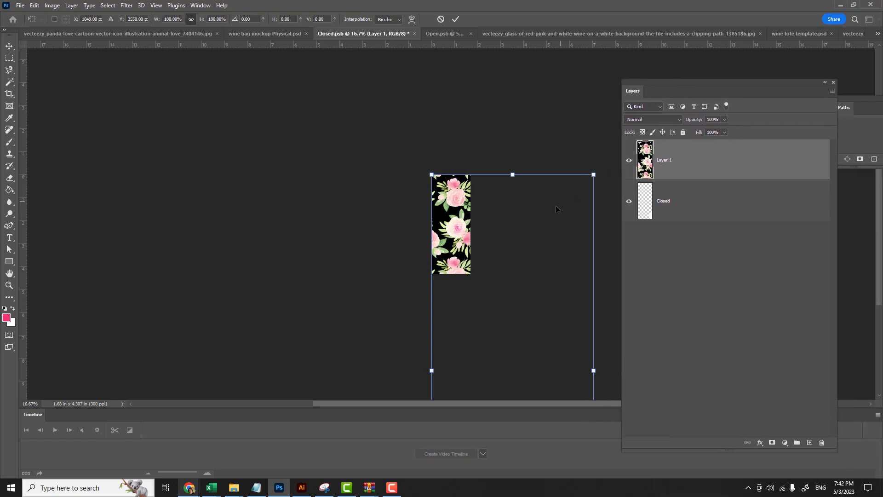
drag(594, 174, 442, 265)
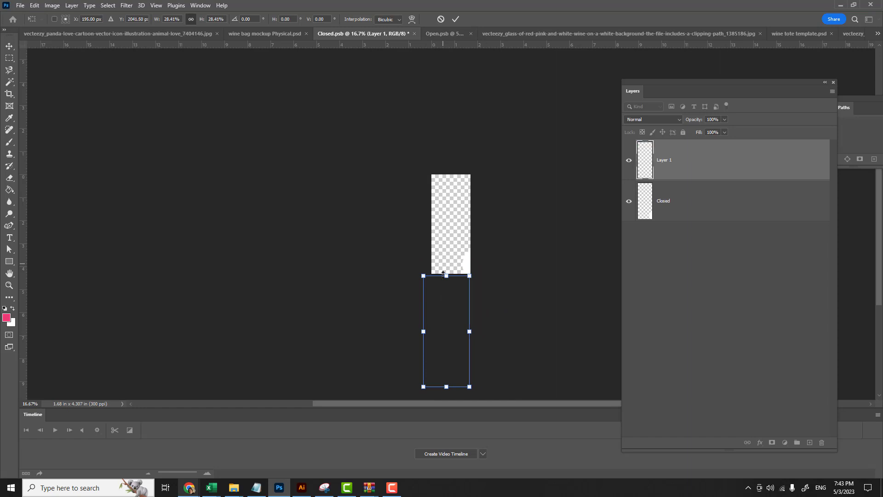
drag(443, 302, 461, 192)
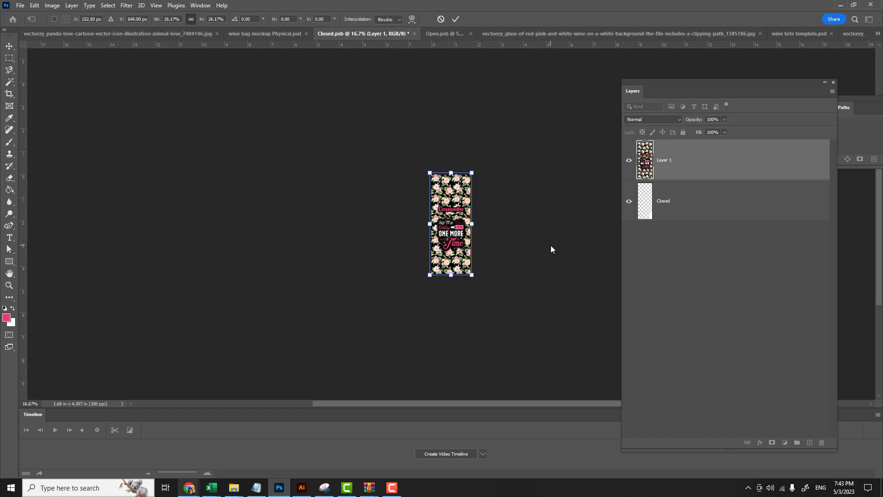
key(Return)
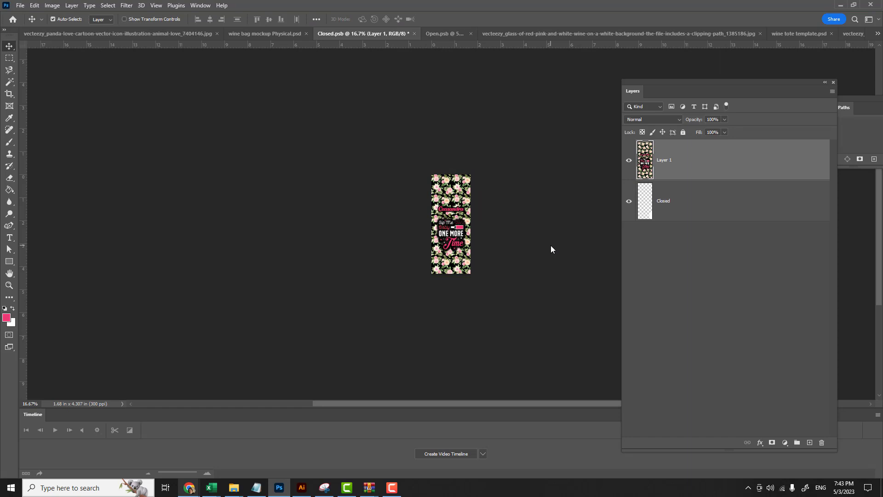
Save Closed.psb and return to wine bag mockup Physical.psd to check the artwork on the closed bag
key(ctrl+s)
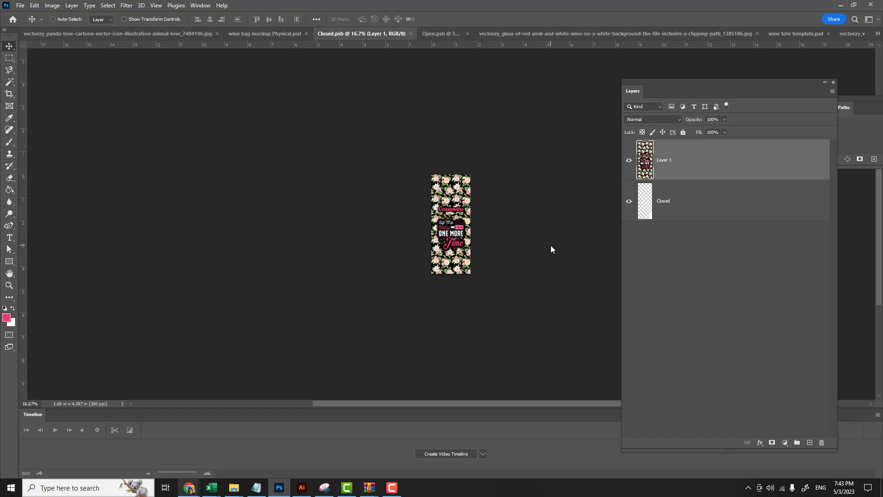
click(167, 33)
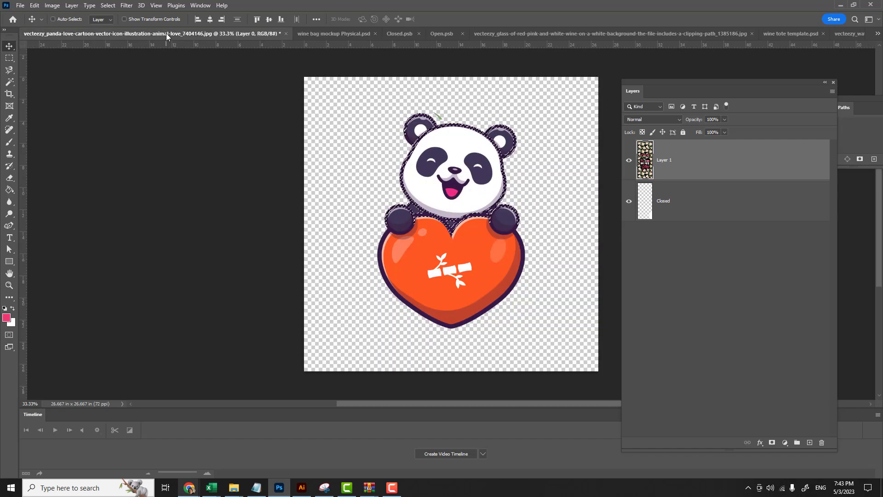
click(333, 34)
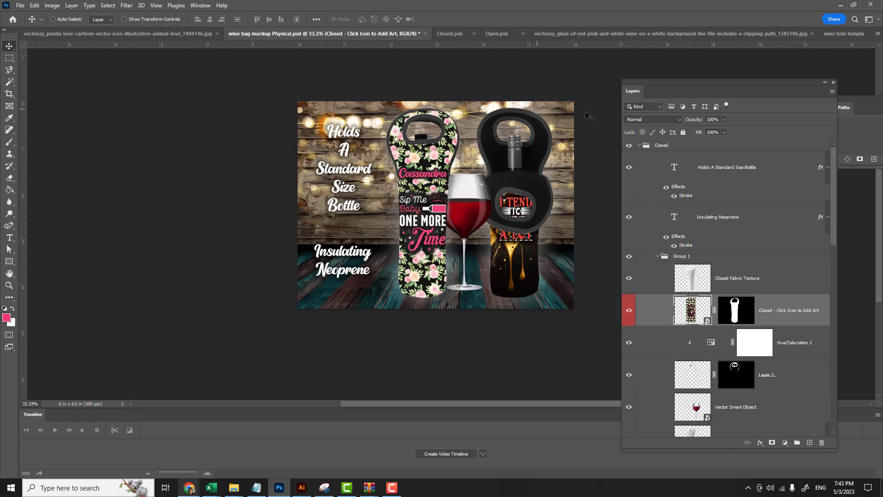
In wine tote template.psd, scale the name text and the quote on Layer 2 together to about 79% around their centre
click(833, 35)
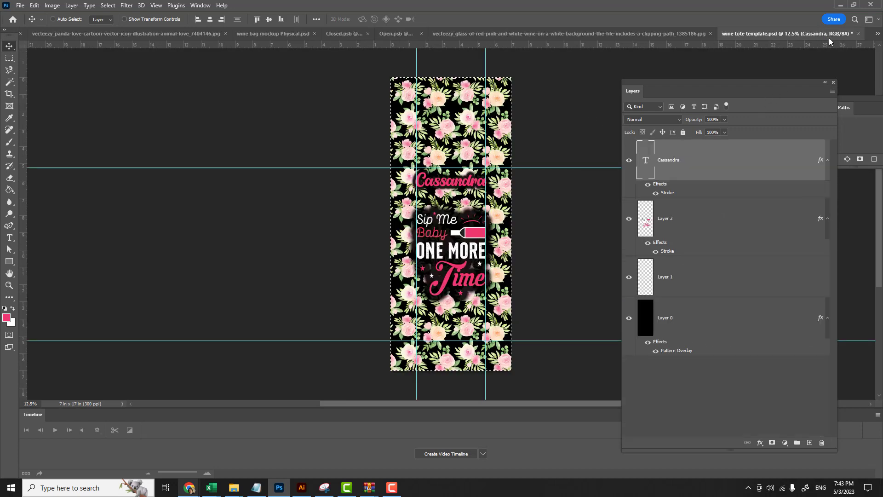
click(688, 218)
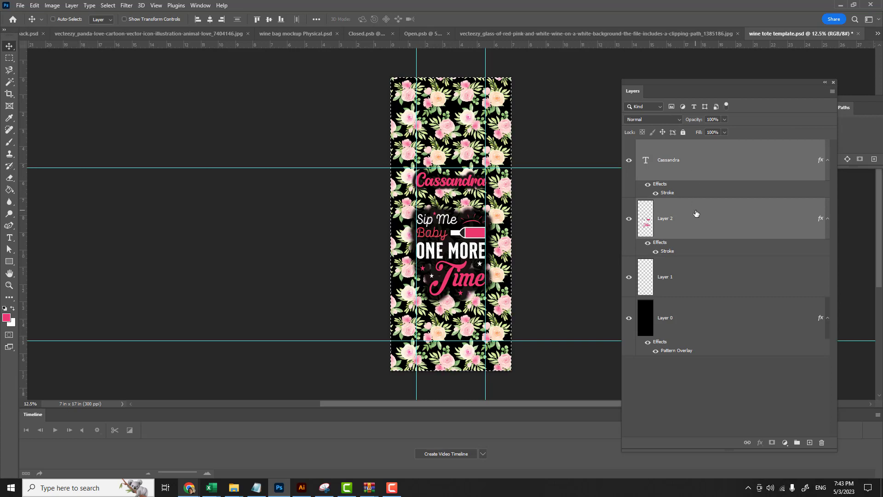
key(ctrl+t)
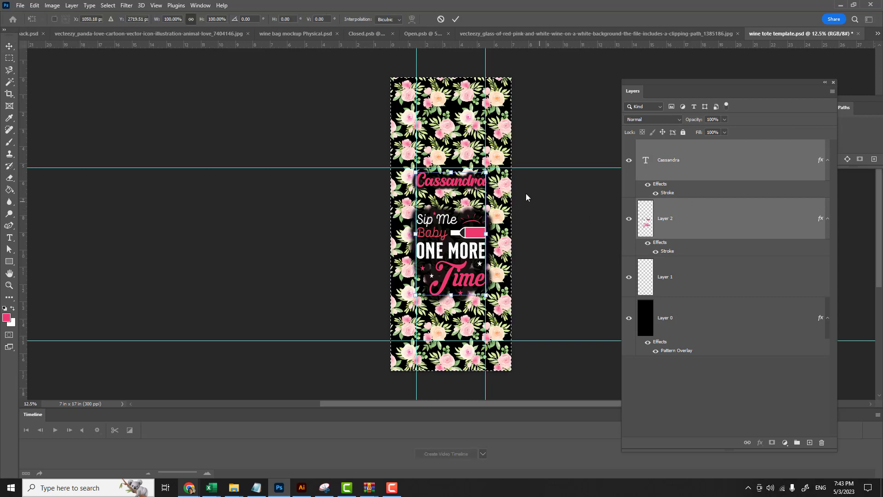
drag(486, 171, 472, 202)
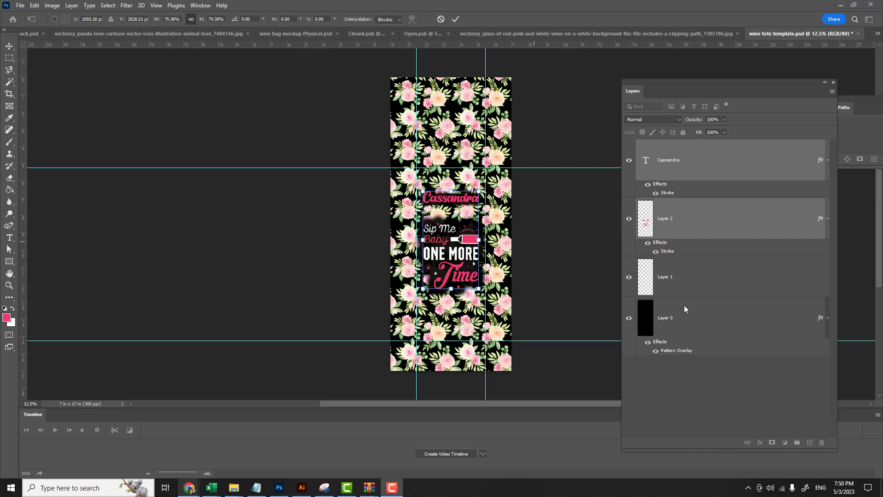
click(685, 305)
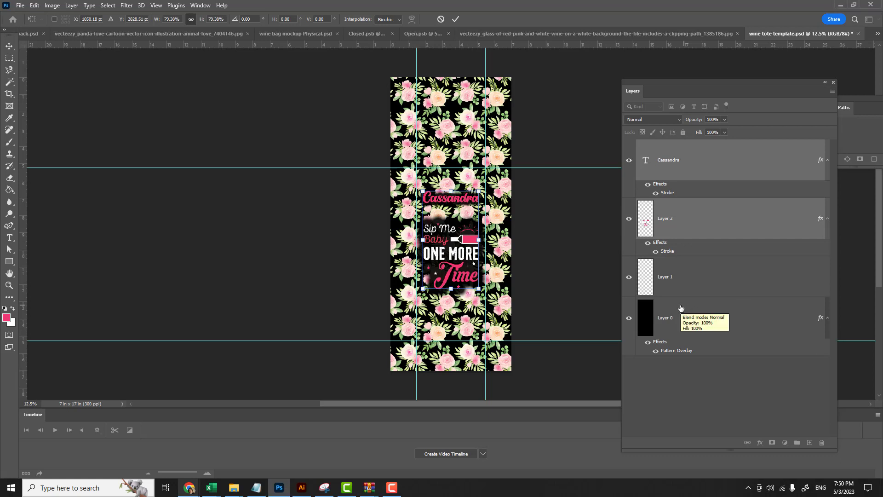
key(Return)
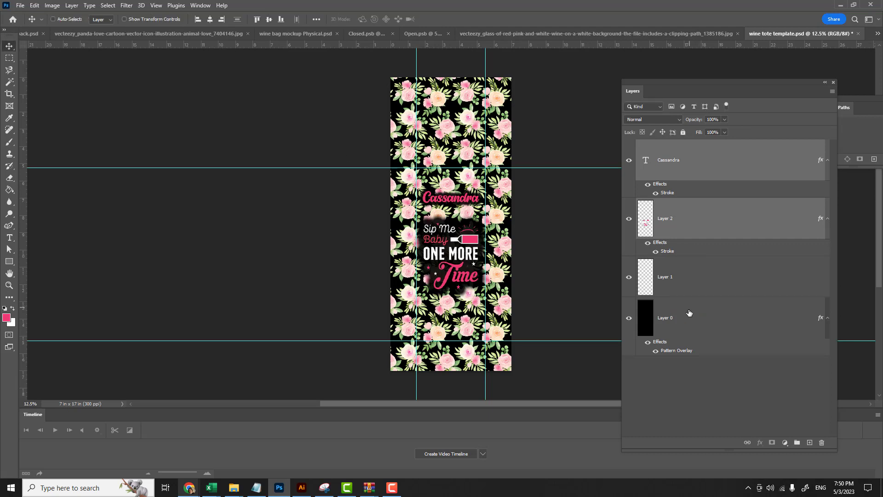
Copy the whole tote canvas merged and reopen the contents of the mockup's "Closed - Click Icon to Add Art" smart object
click(690, 313)
key(ctrl)
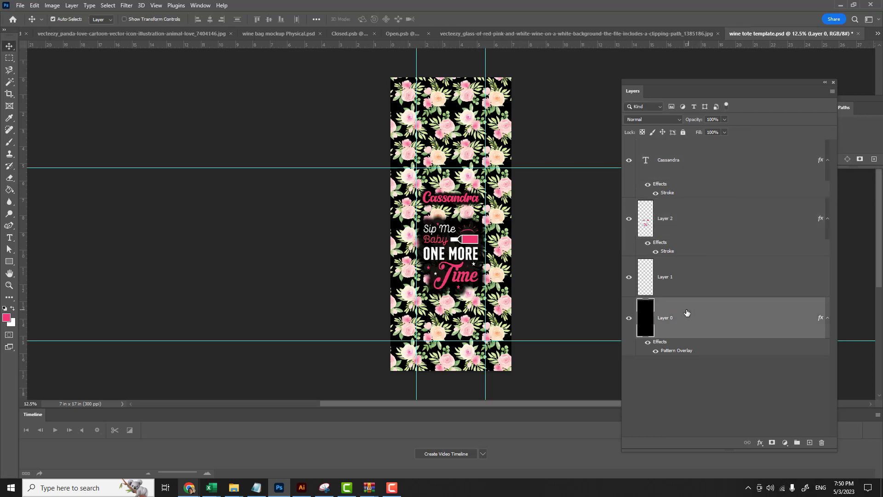
key(ctrl+a)
click(297, 32)
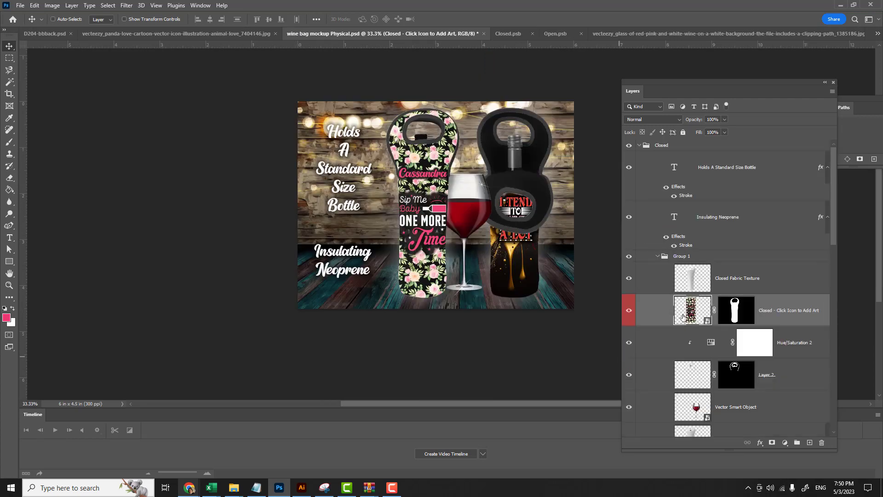
double_click(687, 312)
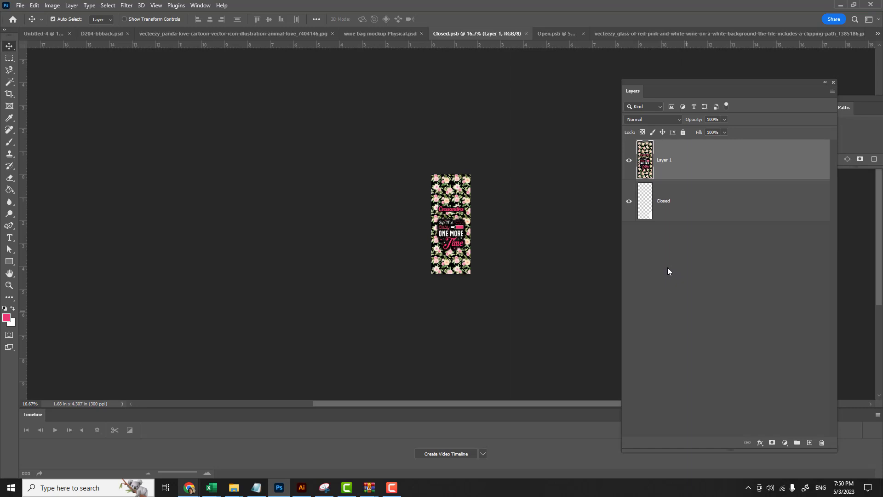
Paste the revised tote design into Closed.psb, scale it to about 17%, and hide Layer 1 with the previous version
key(ctrl+v)
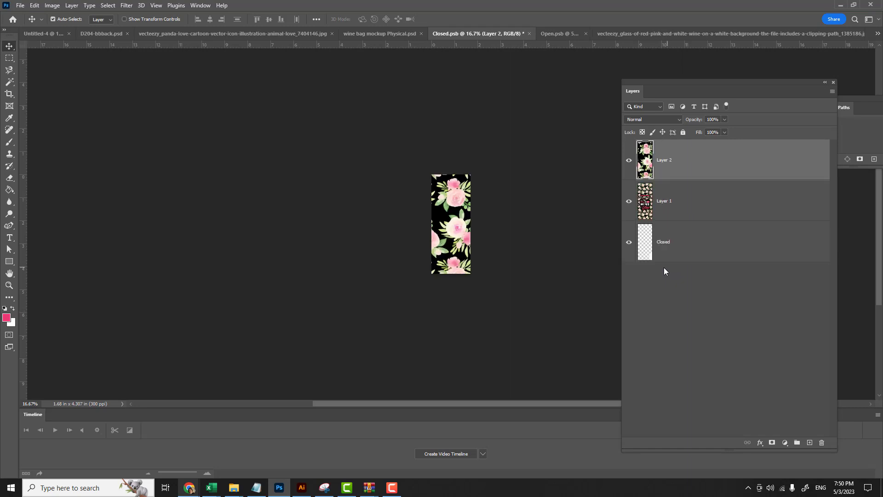
key(ctrl+t)
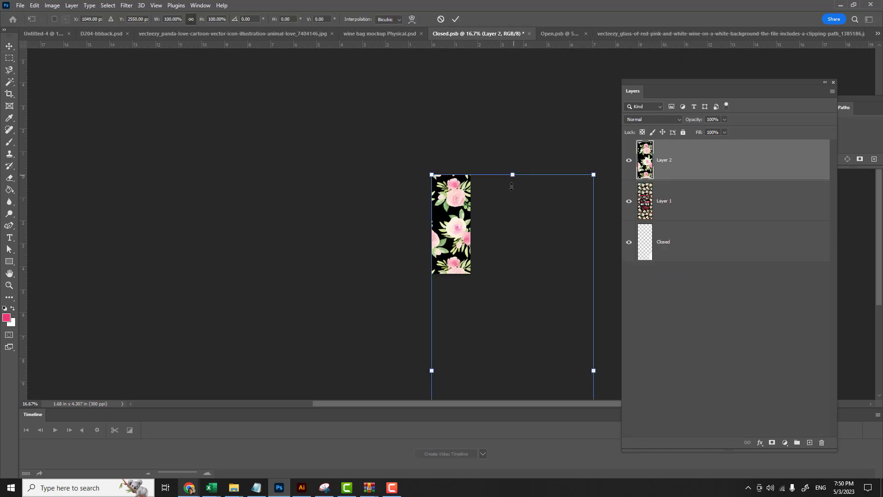
drag(512, 186, 445, 175)
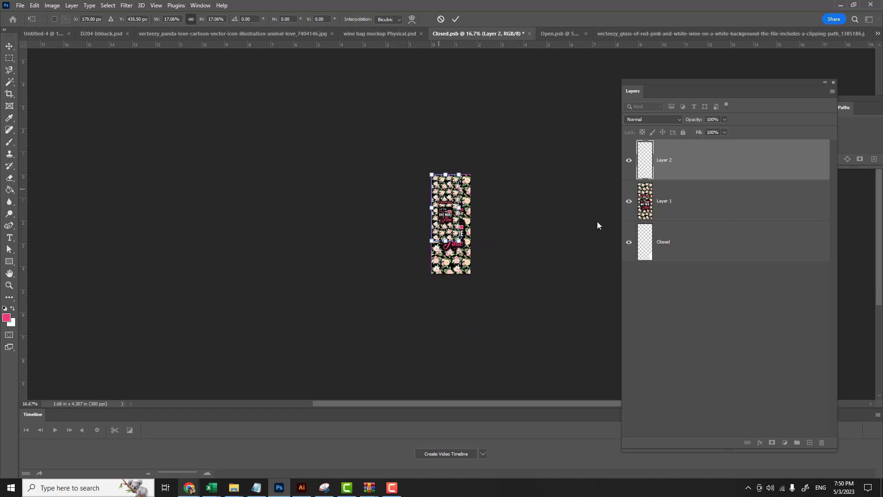
click(630, 201)
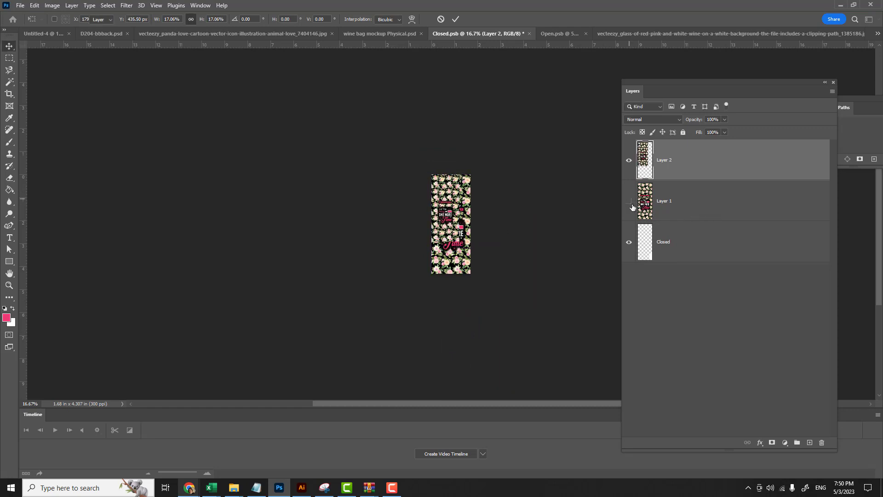
key(Return)
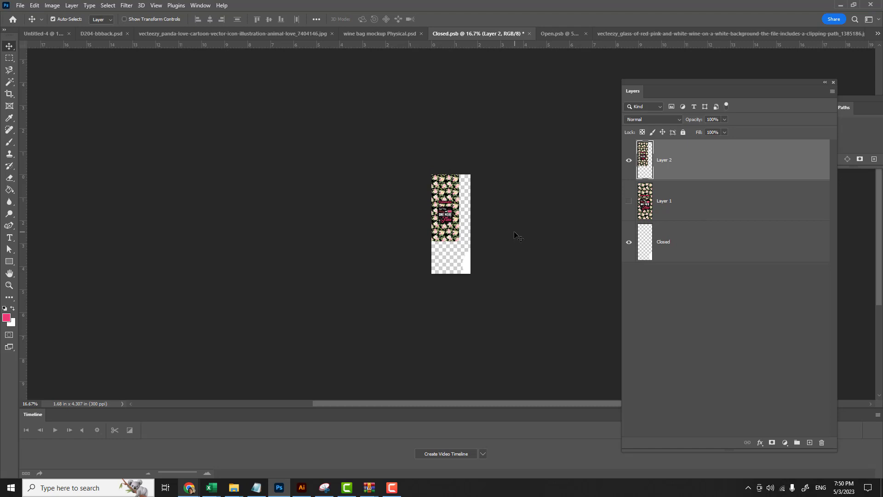
Enlarge the pasted design on Layer 2 to about 150% so it covers the whole Closed.psb canvas
key(ctrl+t)
drag(462, 243, 466, 267)
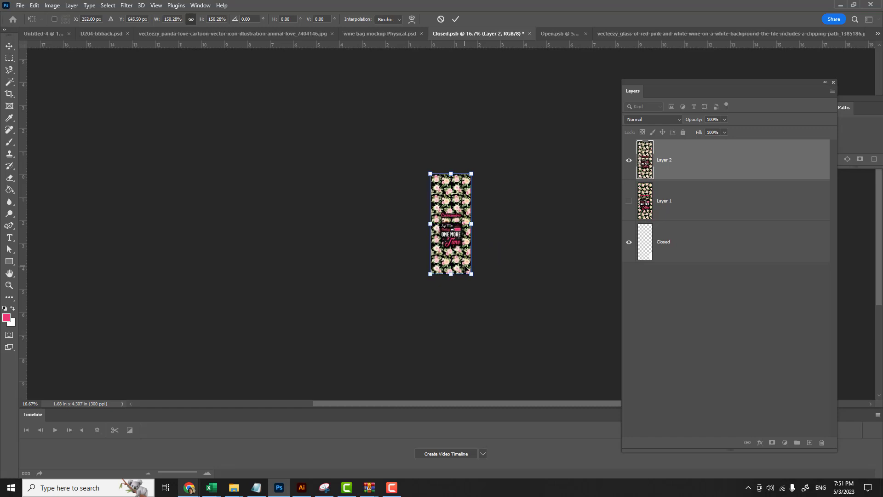
key(Return)
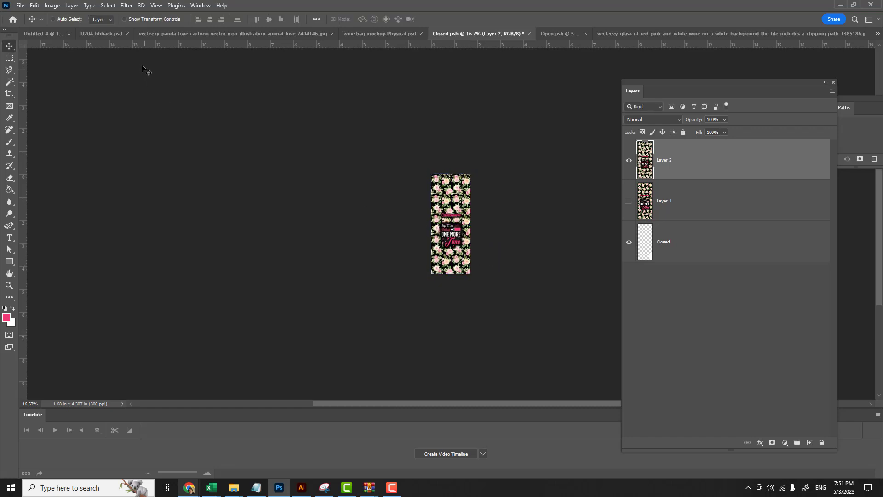
Save Closed.psb and view the revised artwork on the closed bag in wine bag mockup Physical.psd
click(363, 33)
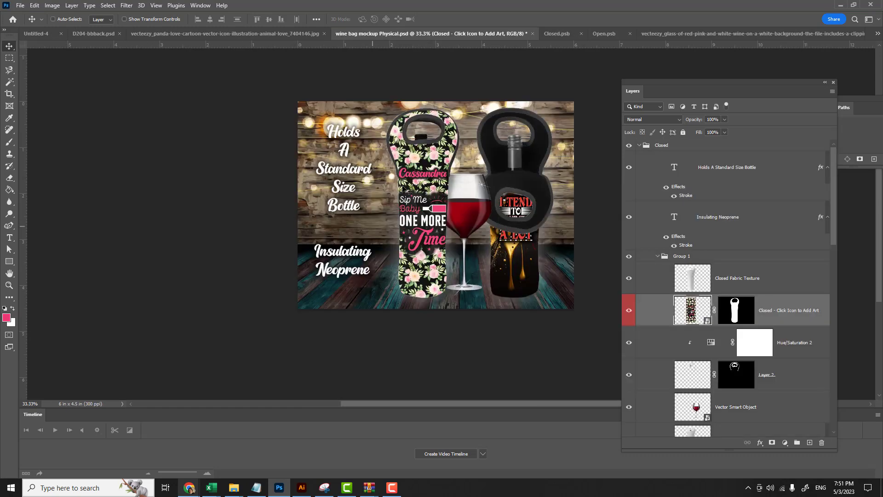
click(562, 34)
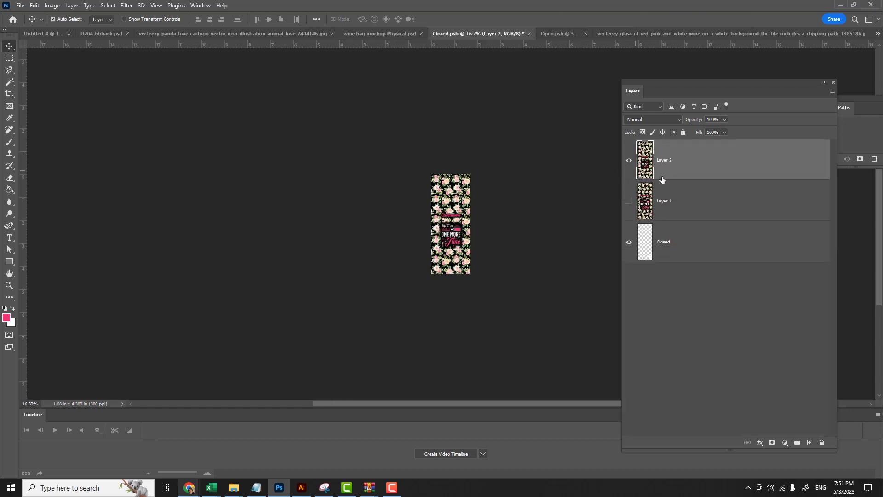
key(ctrl+s)
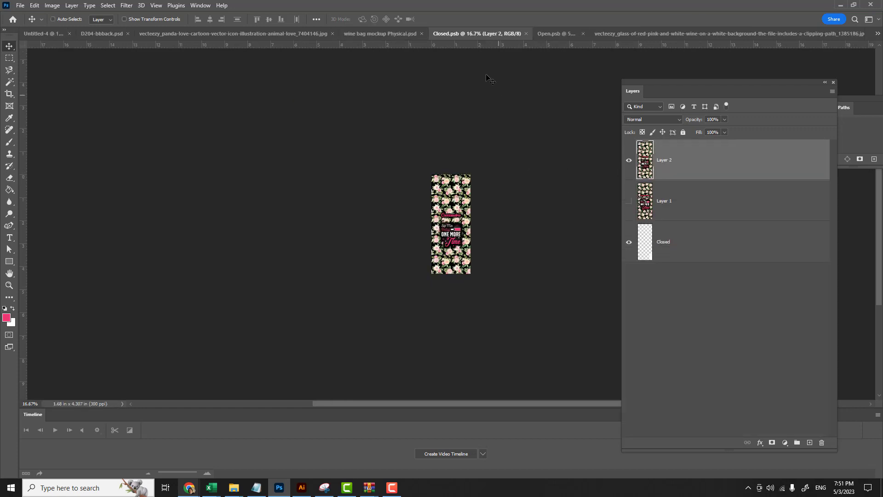
click(376, 34)
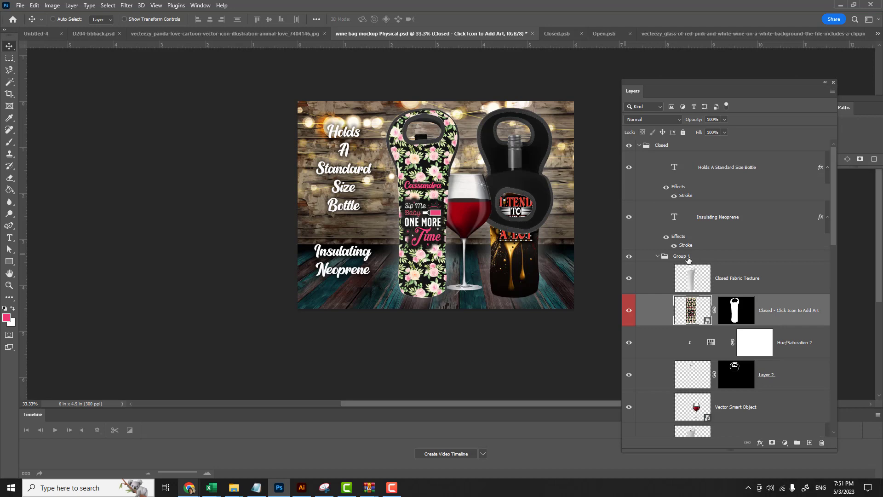
Open the contents of the "Open - Click Icon to Add Art" smart object in the mockup's Open group
scroll(690, 257, down, 4)
scroll(689, 254, down, 9)
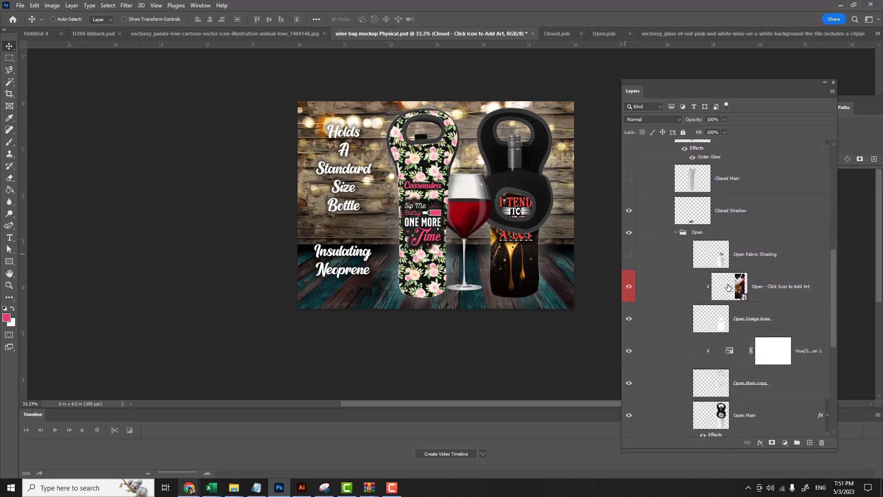
double_click(726, 289)
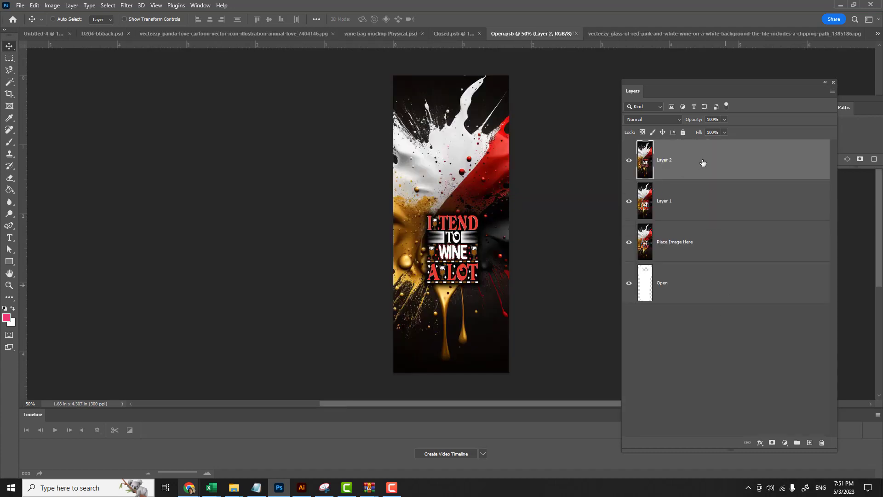
Copy the tote design from Closed.psb into Open.psb as the top layer, and save it to update the open bag in the mockup
click(440, 33)
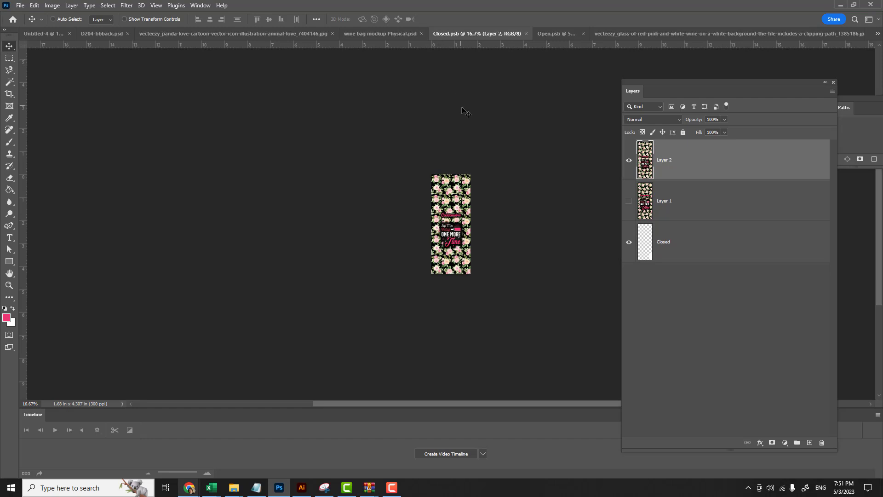
key(ctrl)
click(545, 34)
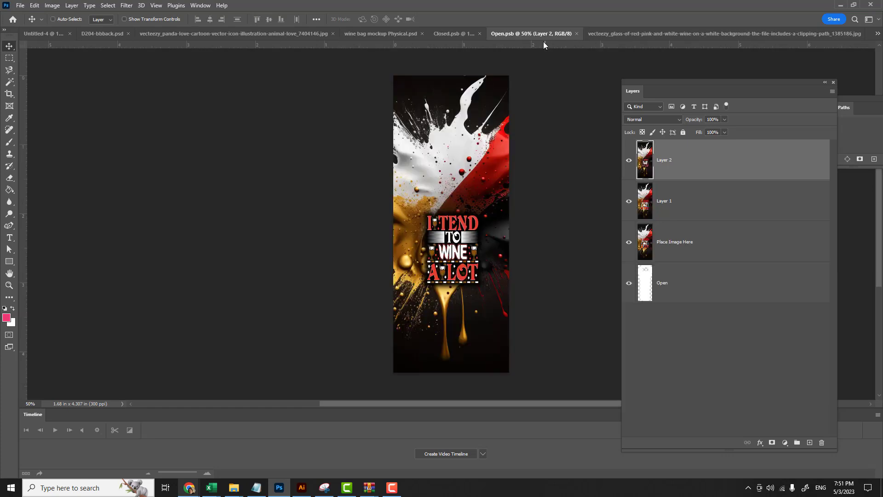
key(ctrl)
key(ctrl+v)
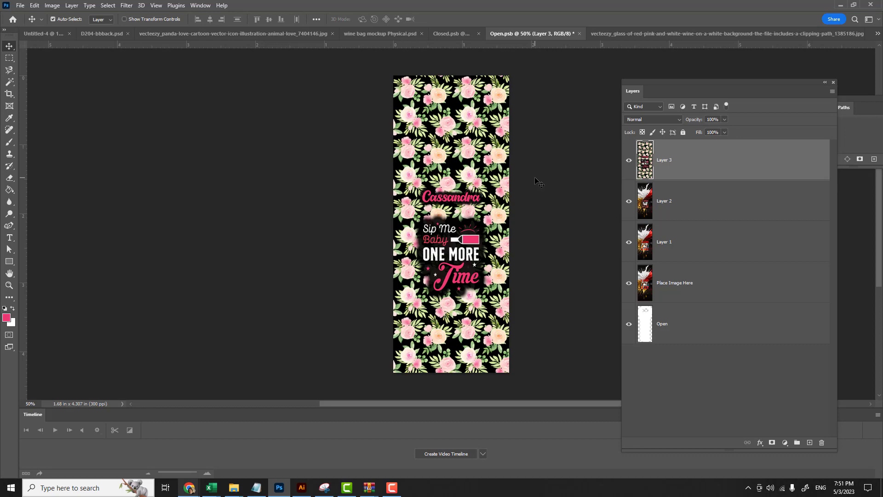
key(ctrl+s)
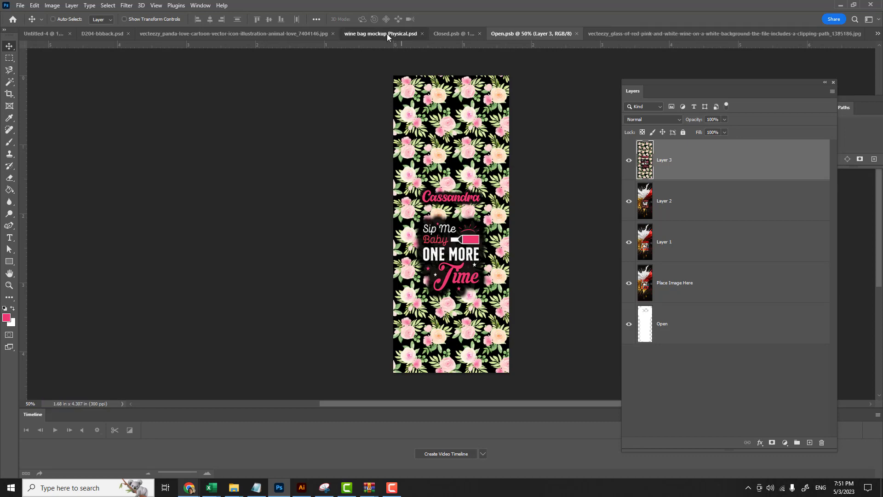
click(387, 34)
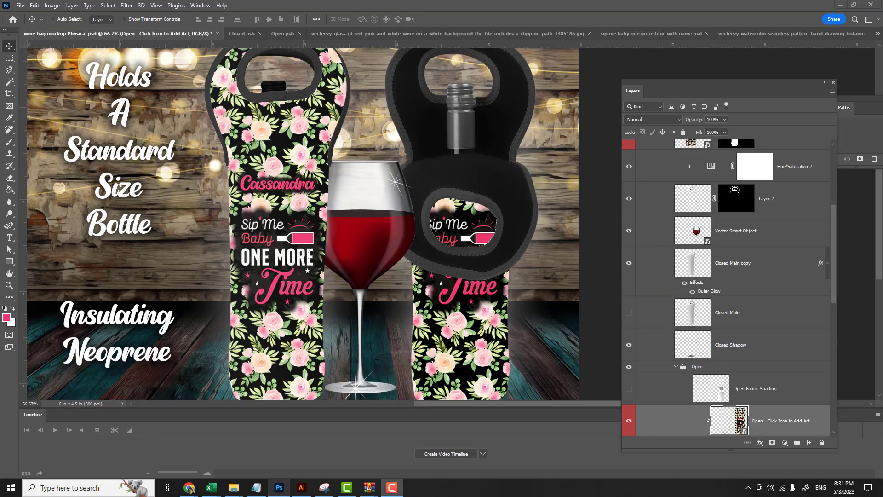